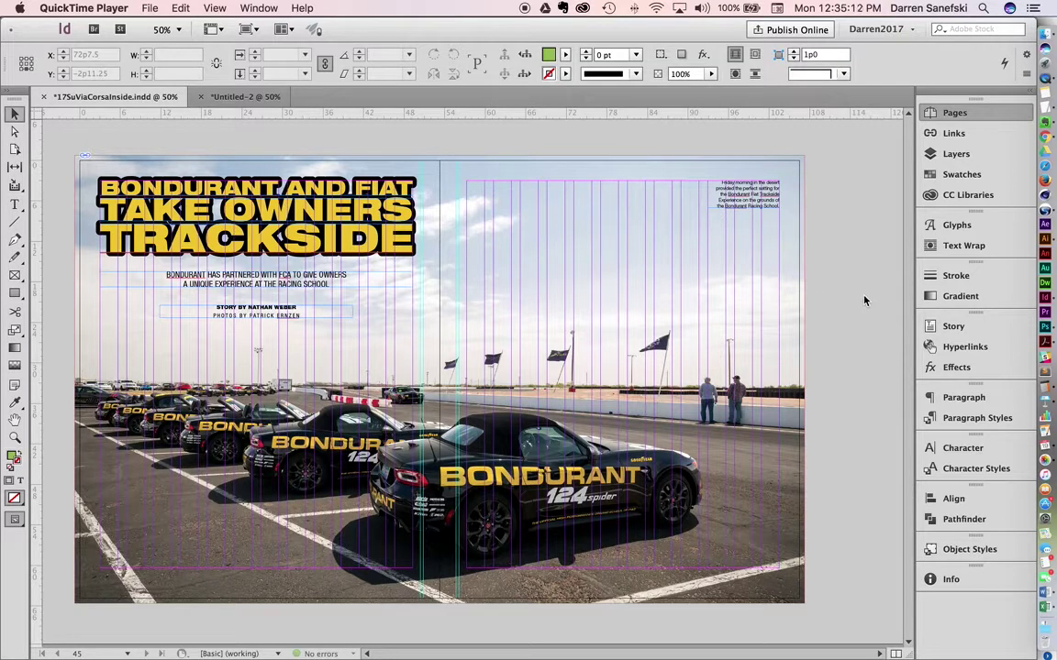
Switch to the blank Untitled-2 document and leave the story text frame on the pasteboard to the right
{"action": "left_click", "coordinate": [233, 99]}
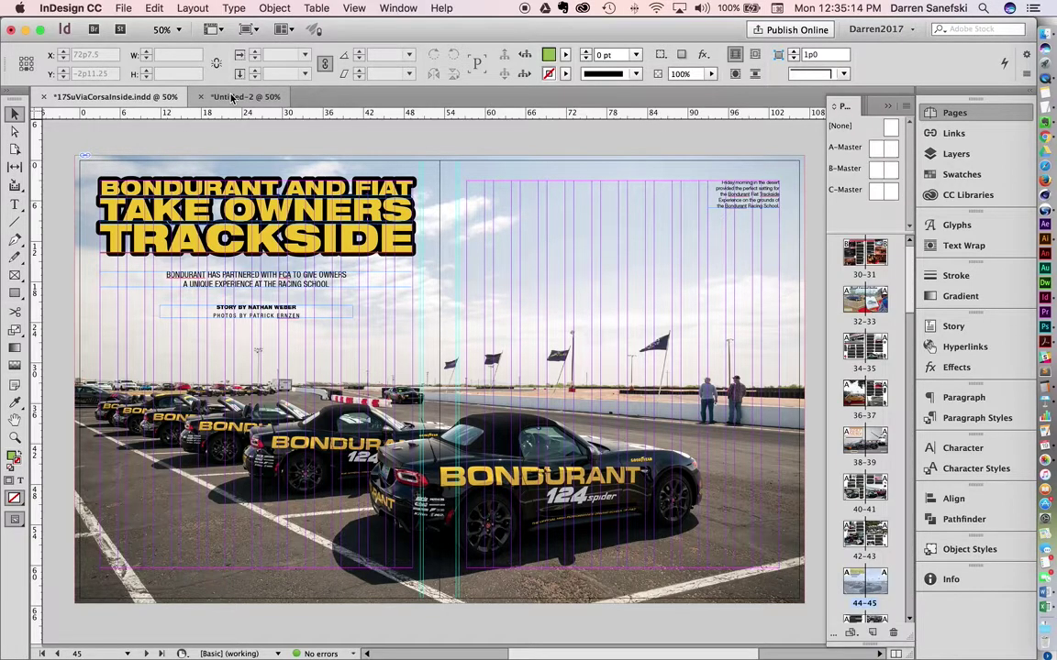
{"action": "left_click", "coordinate": [233, 97]}
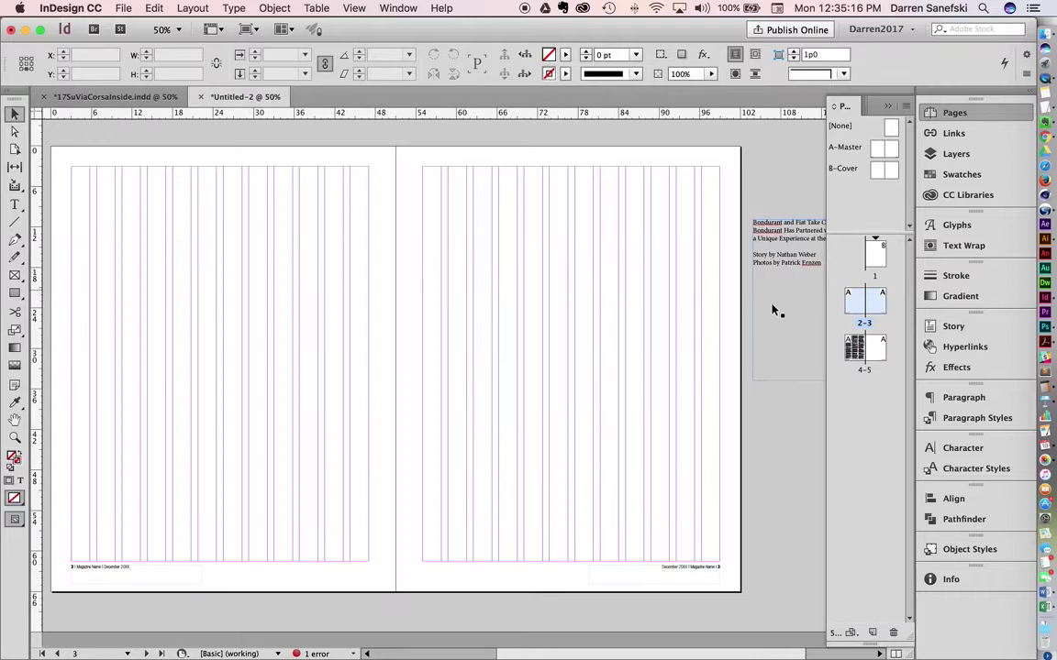
{"action": "left_click_drag", "start_coordinate": [802, 252], "coordinate": [510, 248]}
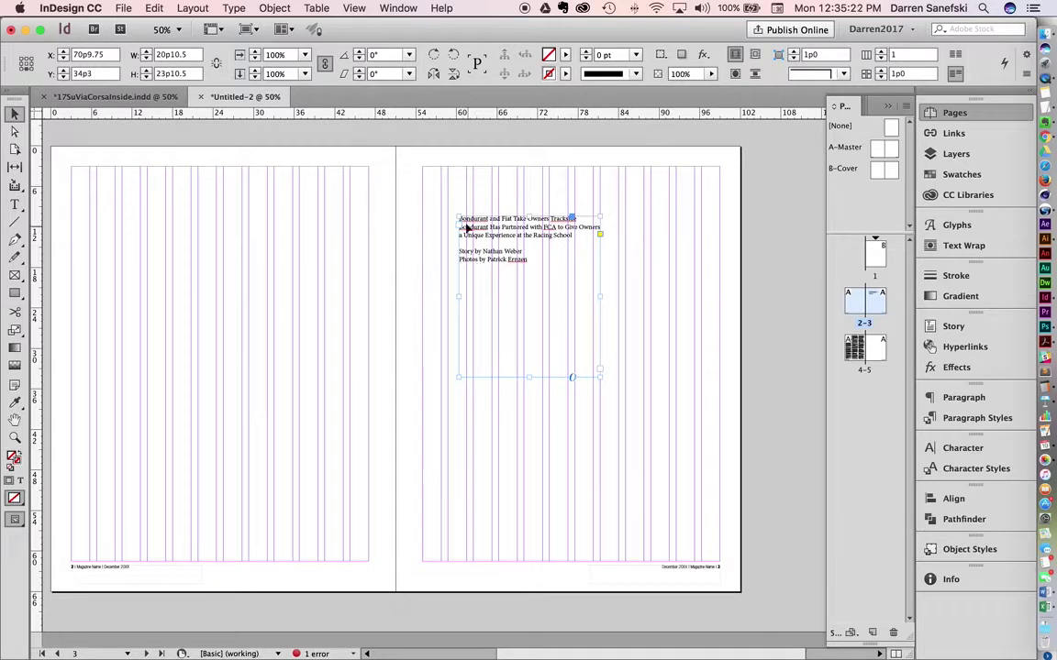
{"action": "left_click_drag", "start_coordinate": [538, 233], "coordinate": [856, 228]}
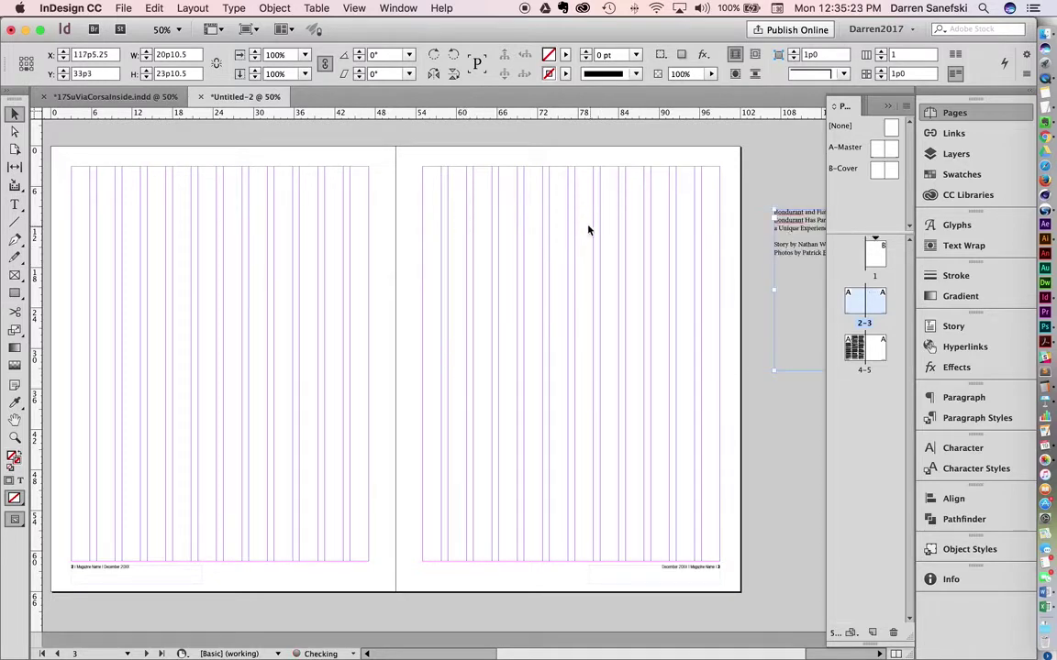
{"action": "left_click", "coordinate": [247, 139]}
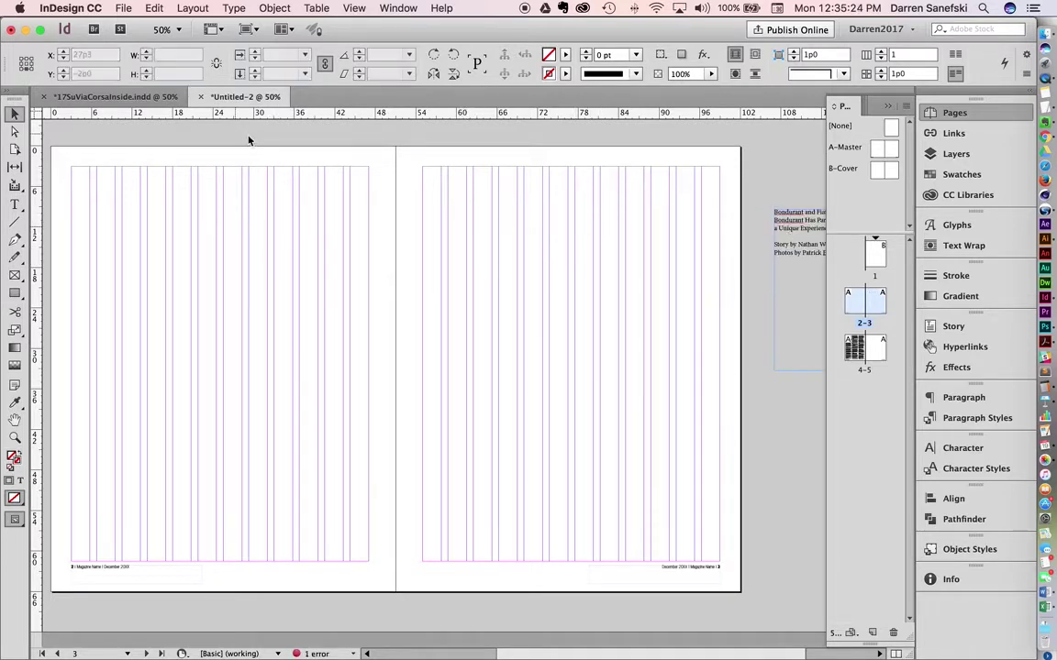
{"action": "left_click", "coordinate": [123, 9]}
Open Place and browse to the Bondurant - Photos > First Choice folder
{"action": "left_click", "coordinate": [181, 200]}
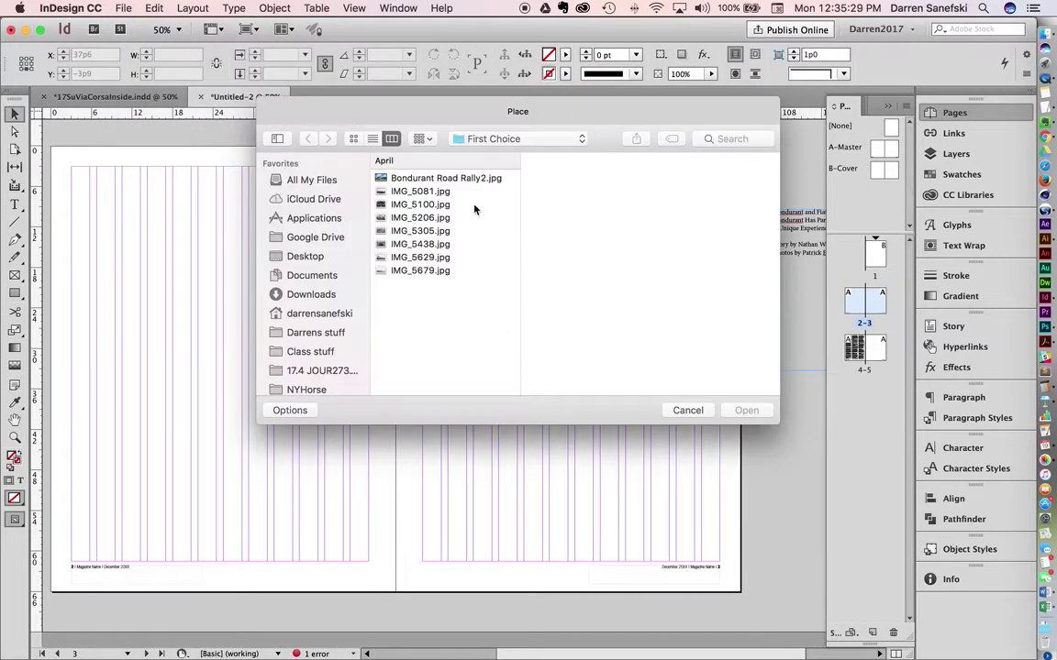
{"action": "left_click", "coordinate": [503, 140]}
{"action": "left_click", "coordinate": [503, 155]}
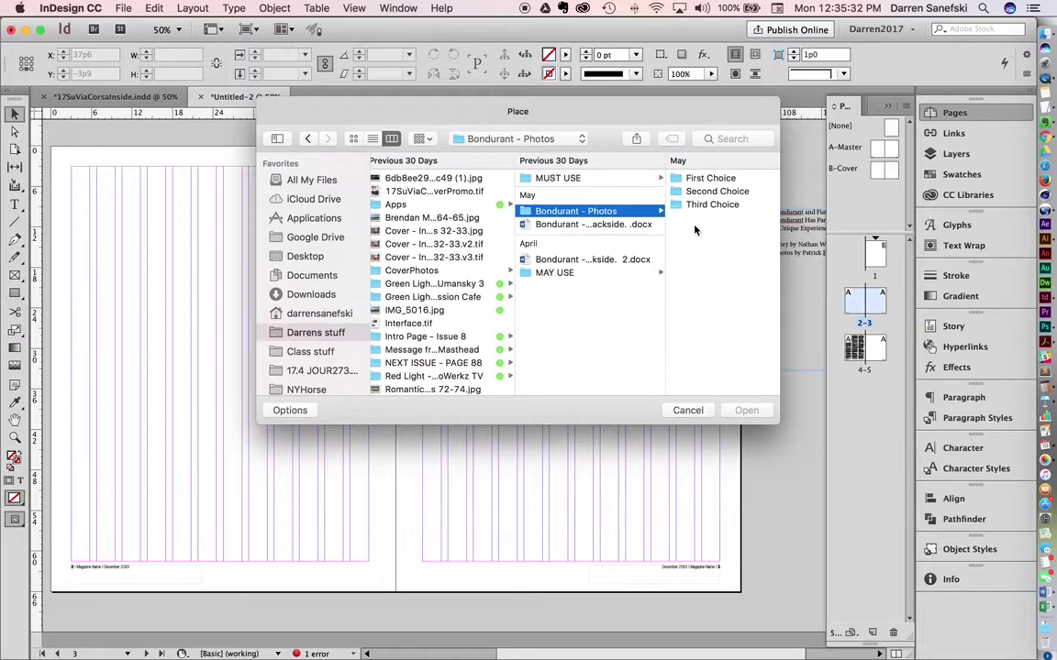
{"action": "left_click", "coordinate": [677, 181]}
{"action": "left_click", "coordinate": [532, 192]}
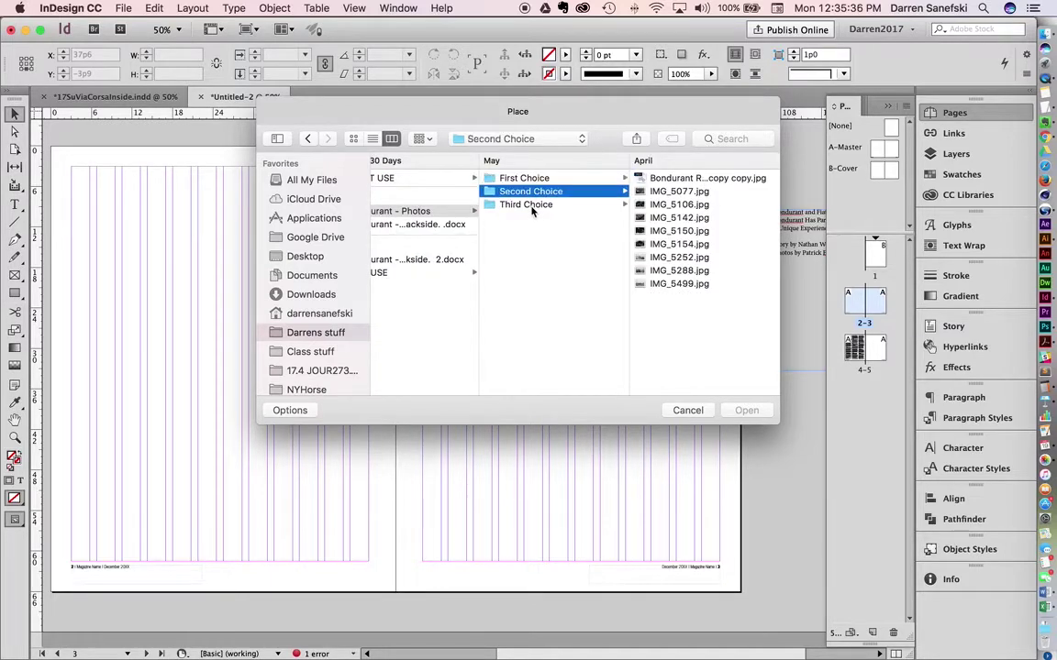
{"action": "left_click", "coordinate": [528, 204]}
{"action": "left_click", "coordinate": [550, 178]}
{"action": "left_click", "coordinate": [659, 178]}
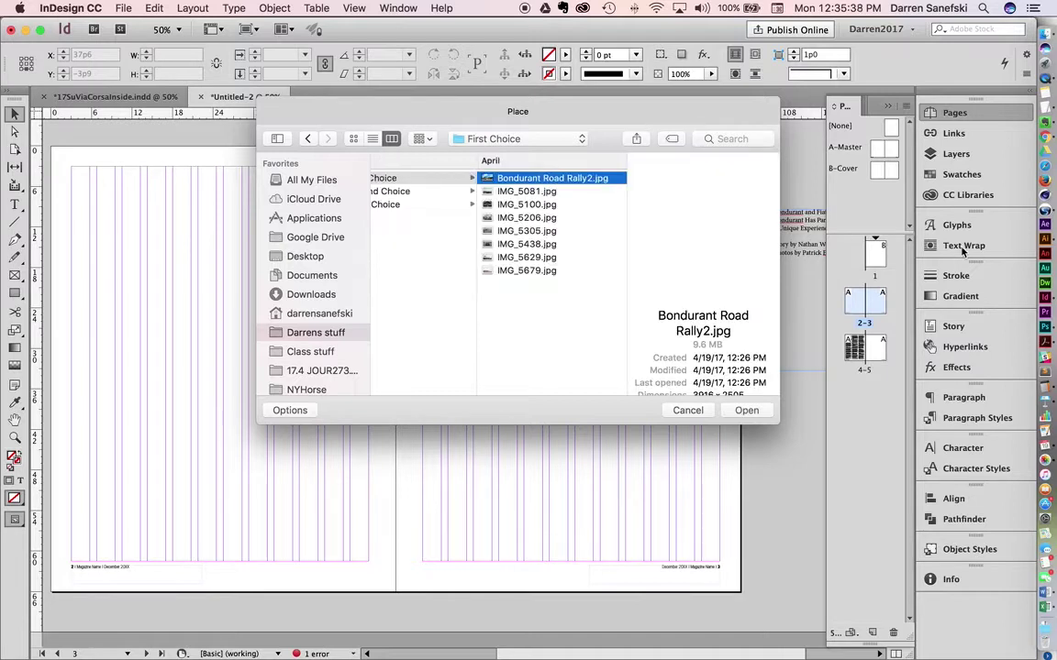
Compare the First Choice photo previews and settle on IMG_5081.jpg, the lined-up race cars
{"action": "key", "text": "Down"}
{"action": "key", "text": "Down"}
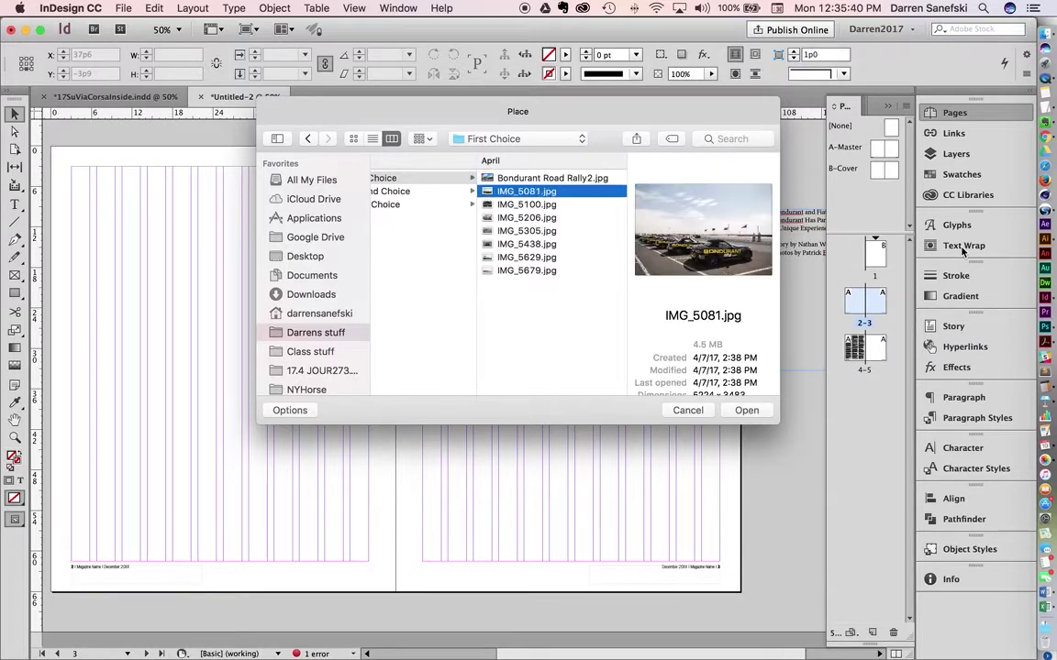
{"action": "key", "text": "Down"}
{"action": "key", "text": "Down"}
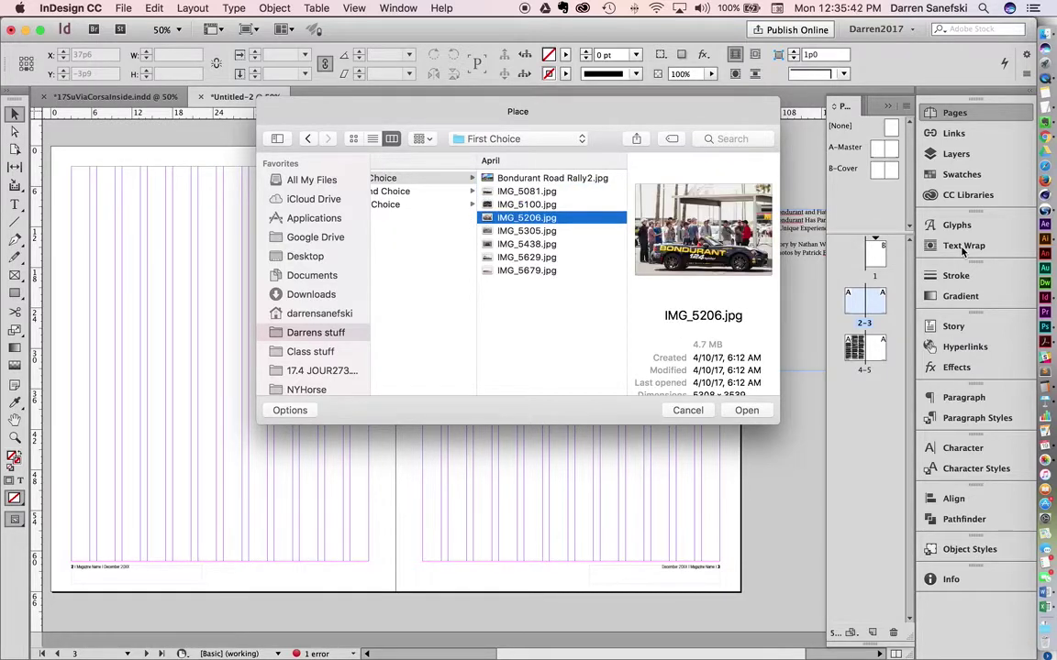
{"action": "key", "text": "Down"}
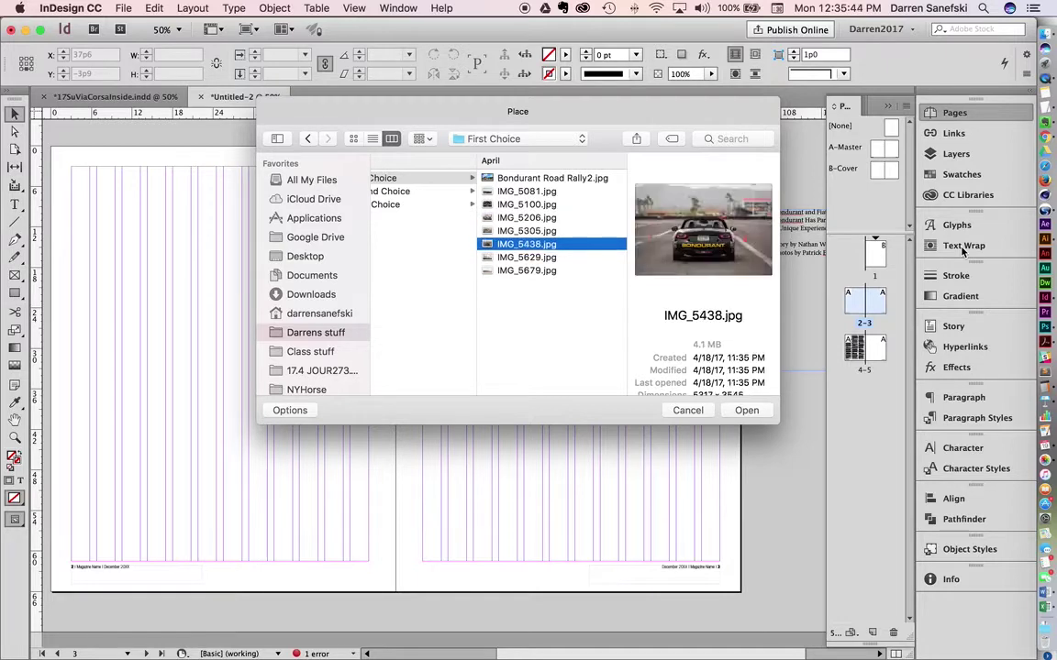
{"action": "key", "text": "Down"}
{"action": "key", "text": "Down"}
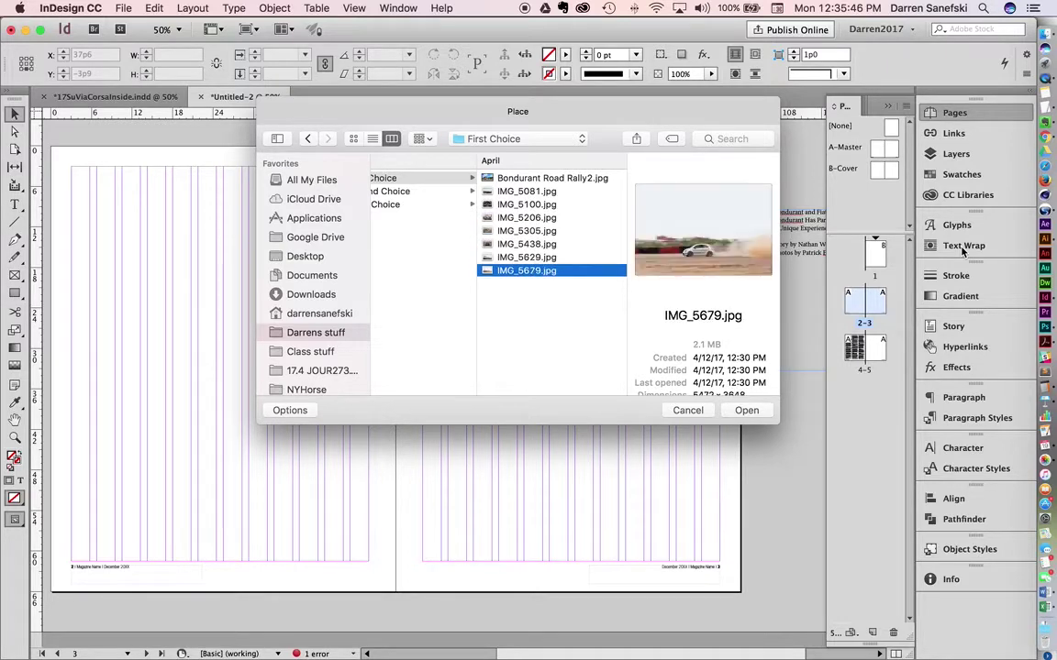
{"action": "key", "text": "Up"}
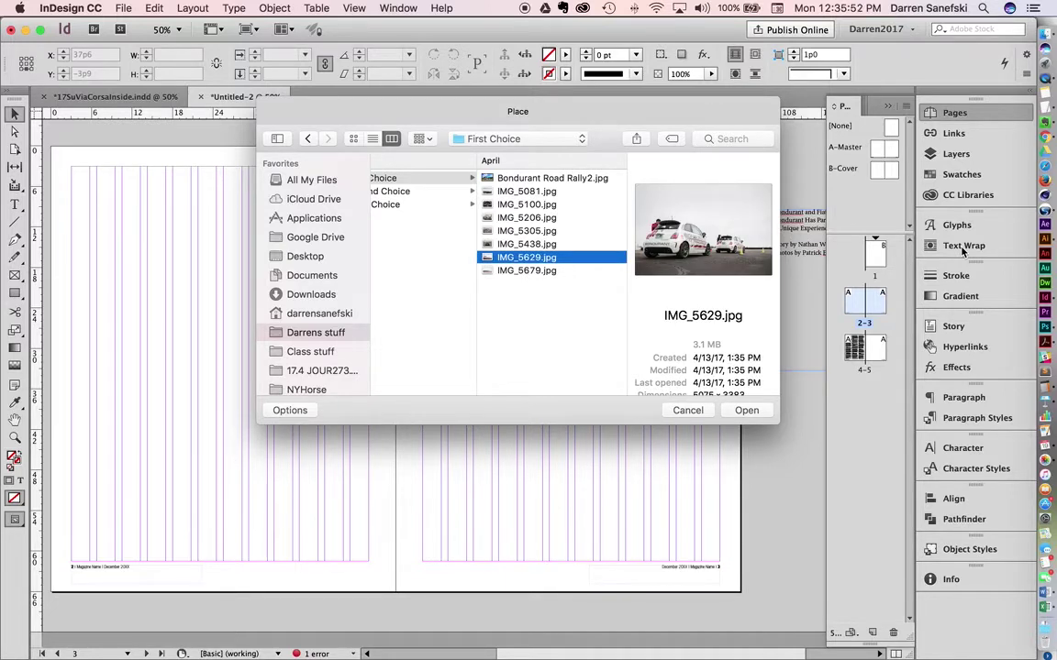
{"action": "key", "text": "Up"}
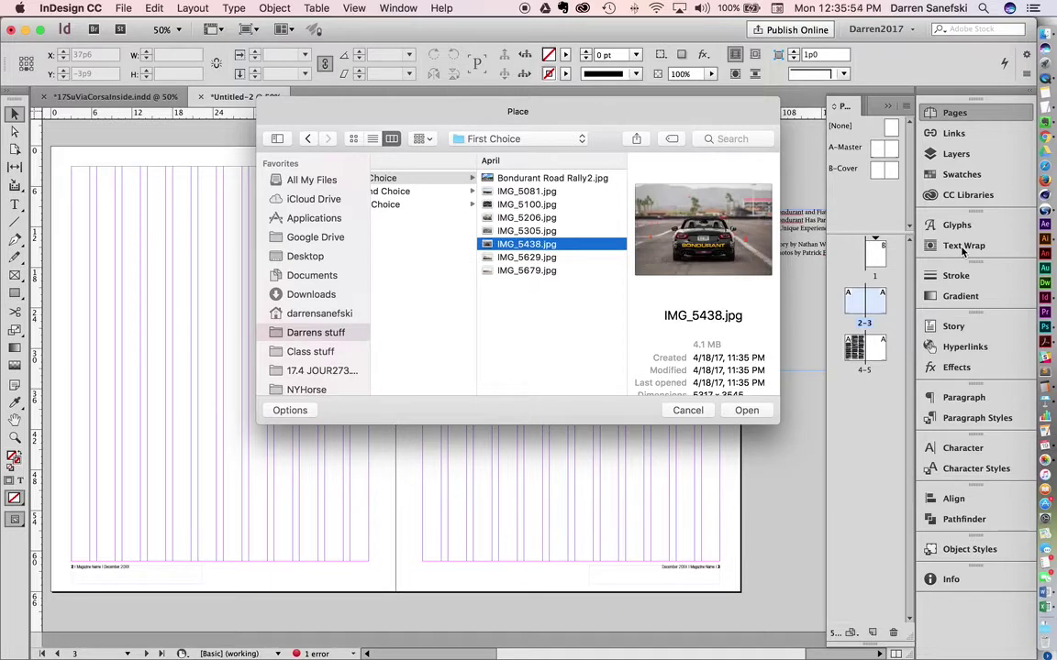
{"action": "key", "text": "Up"}
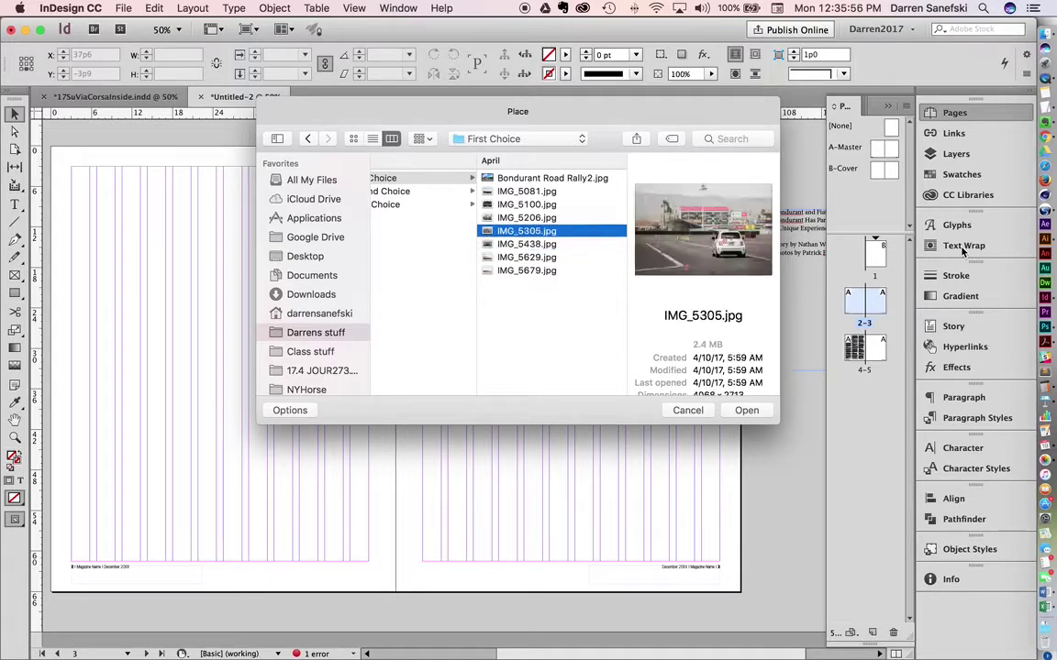
{"action": "key", "text": "Up"}
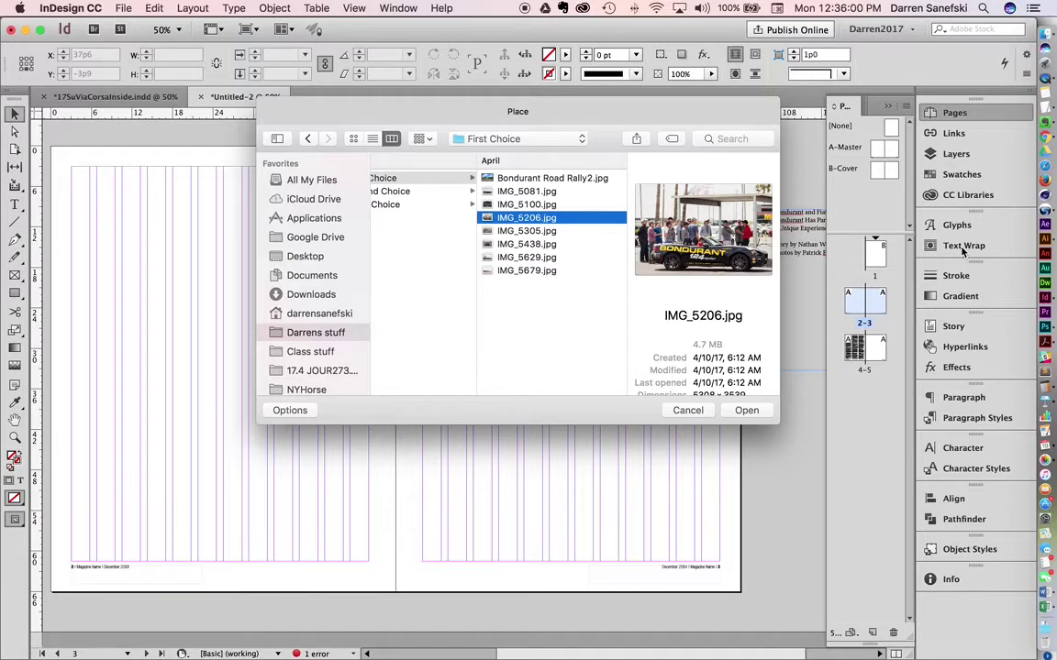
{"action": "key", "text": "Up"}
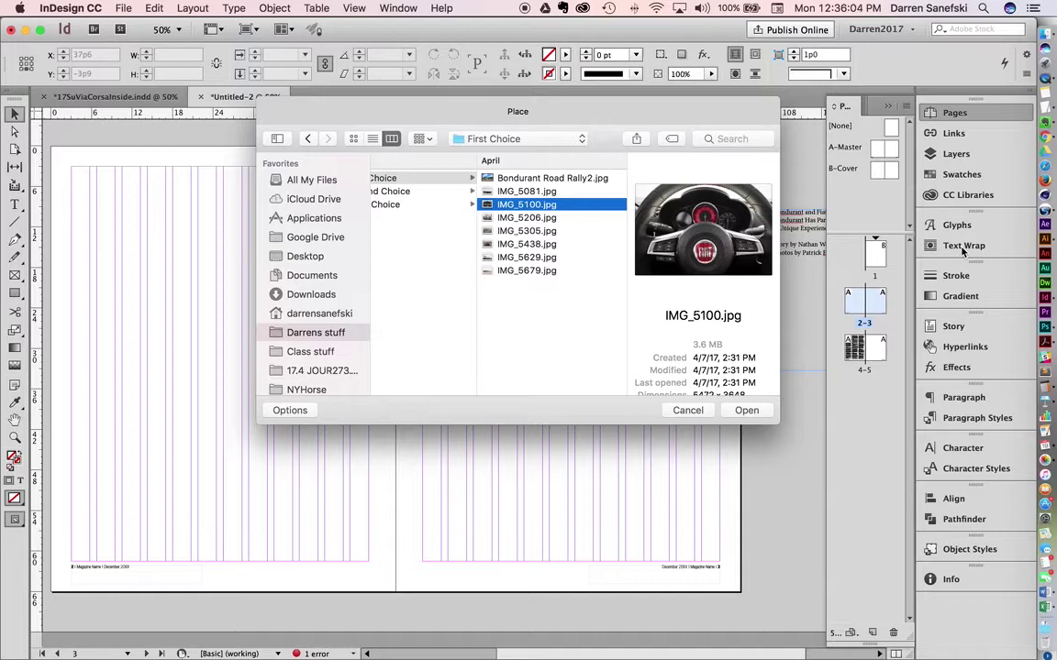
{"action": "key", "text": "Up"}
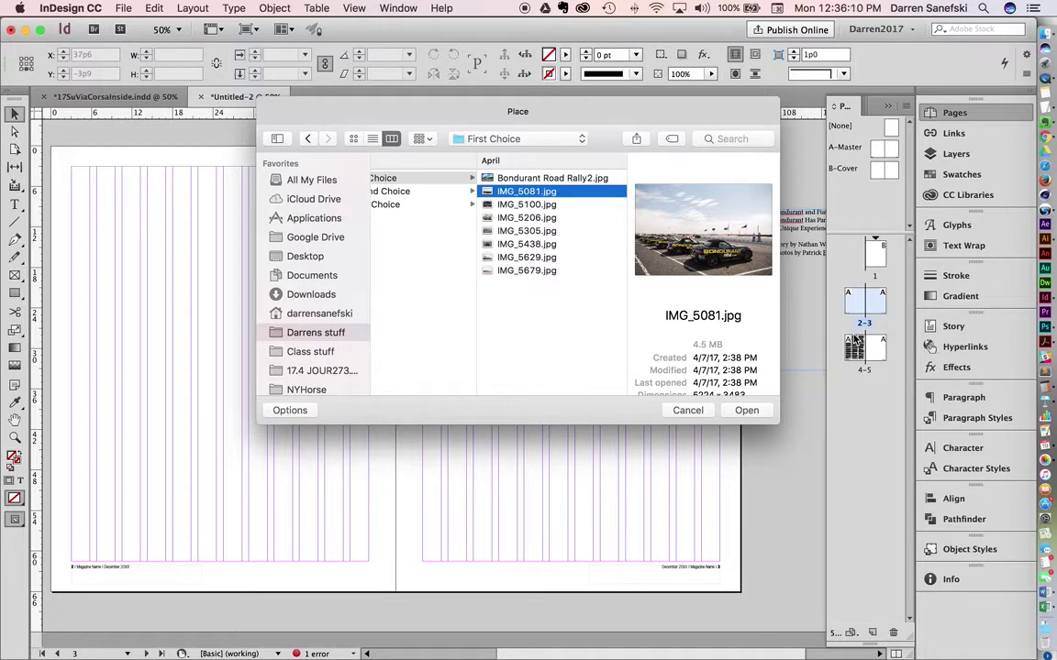
{"action": "key", "text": "Up"}
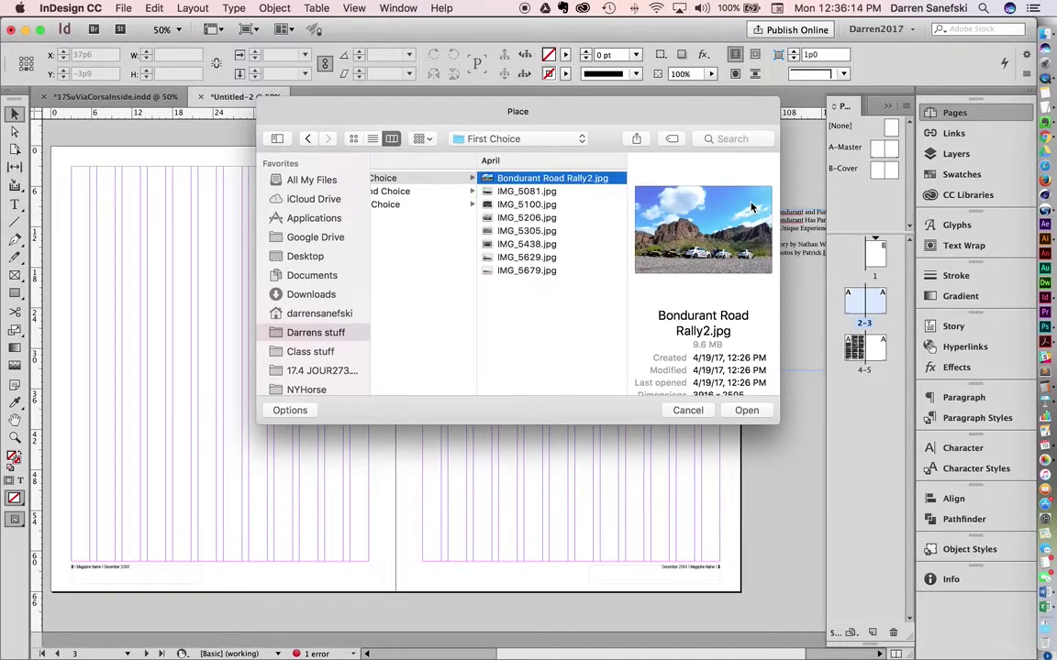
{"action": "key", "text": "Down"}
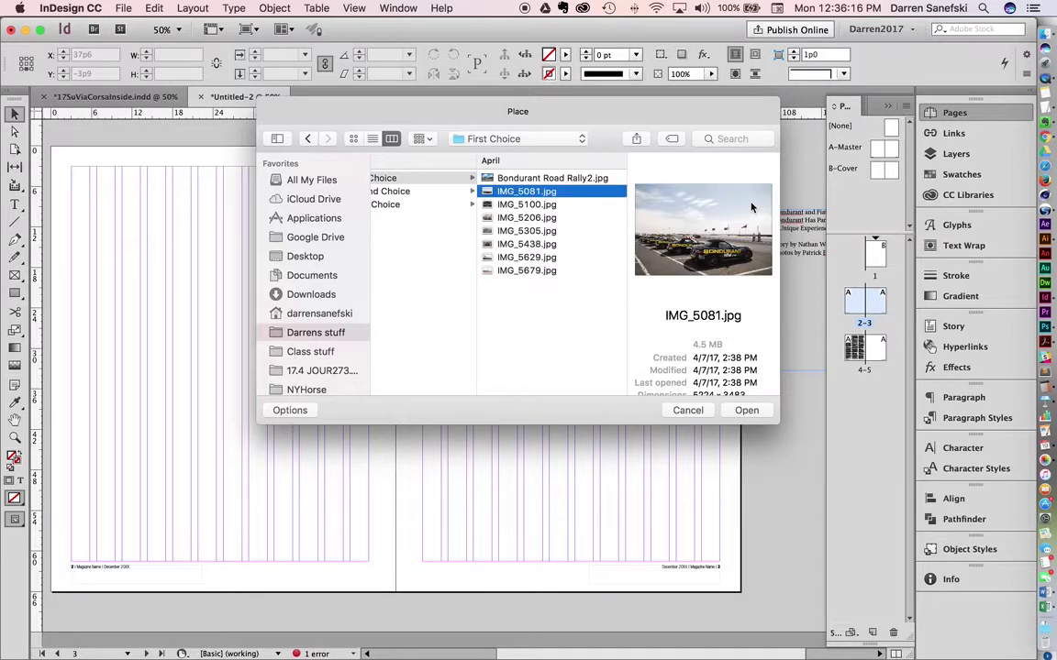
Place IMG_5081.jpg and stretch its frame across both pages to 102p0 by 66p0
{"action": "left_click", "coordinate": [745, 410]}
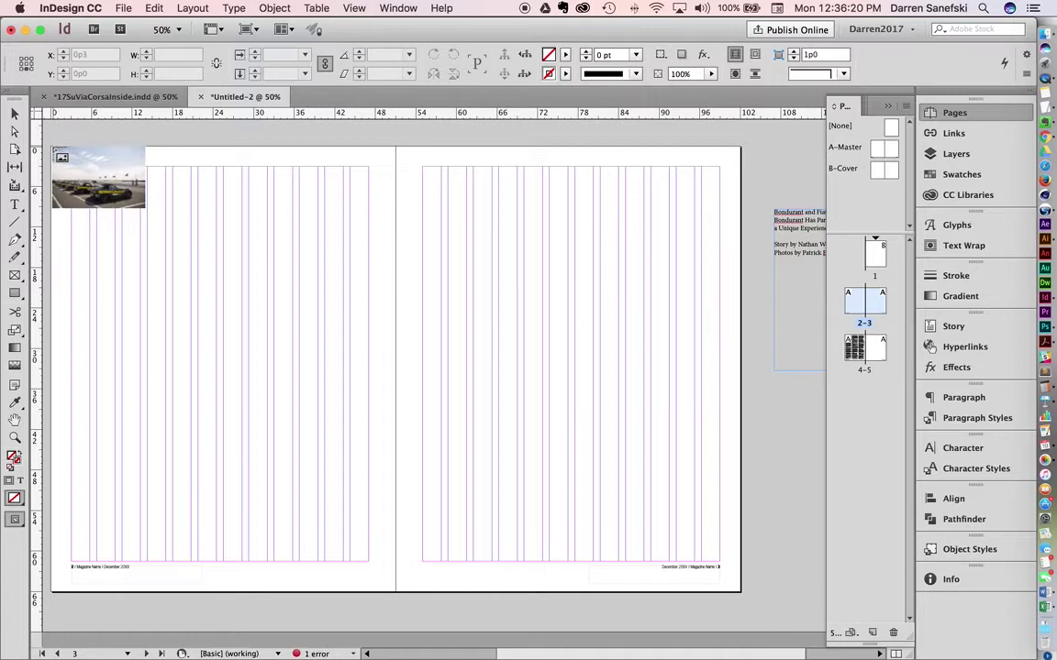
{"action": "mouse_move", "coordinate": [52, 147]}
{"action": "left_mouse_down"}
{"action": "mouse_move", "coordinate": [183, 181]}
{"action": "mouse_move", "coordinate": [608, 427]}
{"action": "mouse_move", "coordinate": [741, 441]}
{"action": "left_mouse_up"}
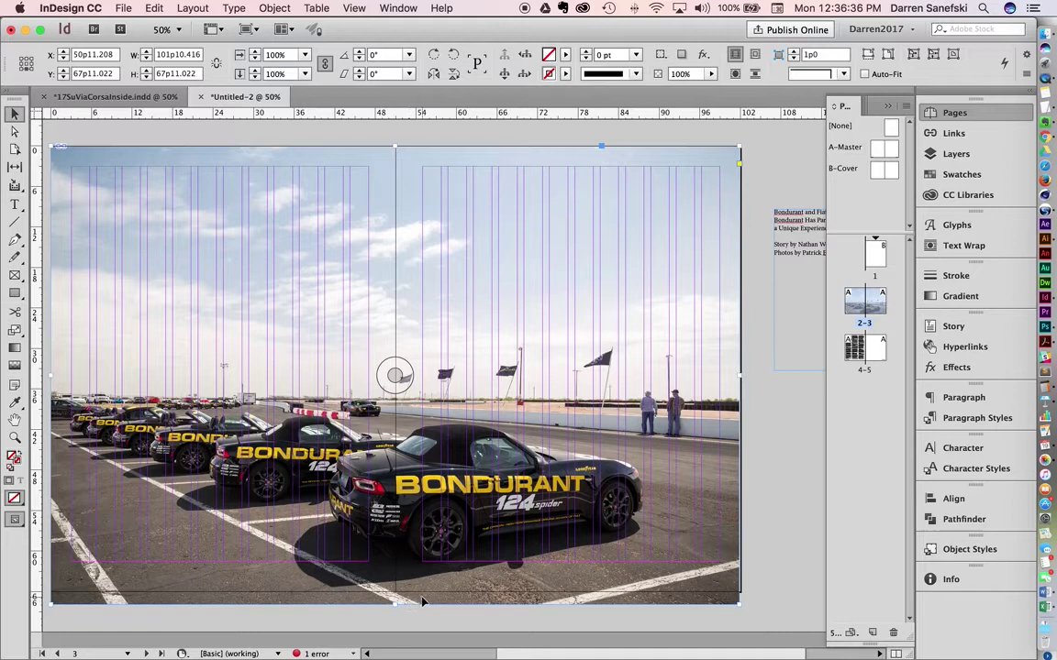
{"action": "left_click_drag", "start_coordinate": [422, 601], "coordinate": [425, 590]}
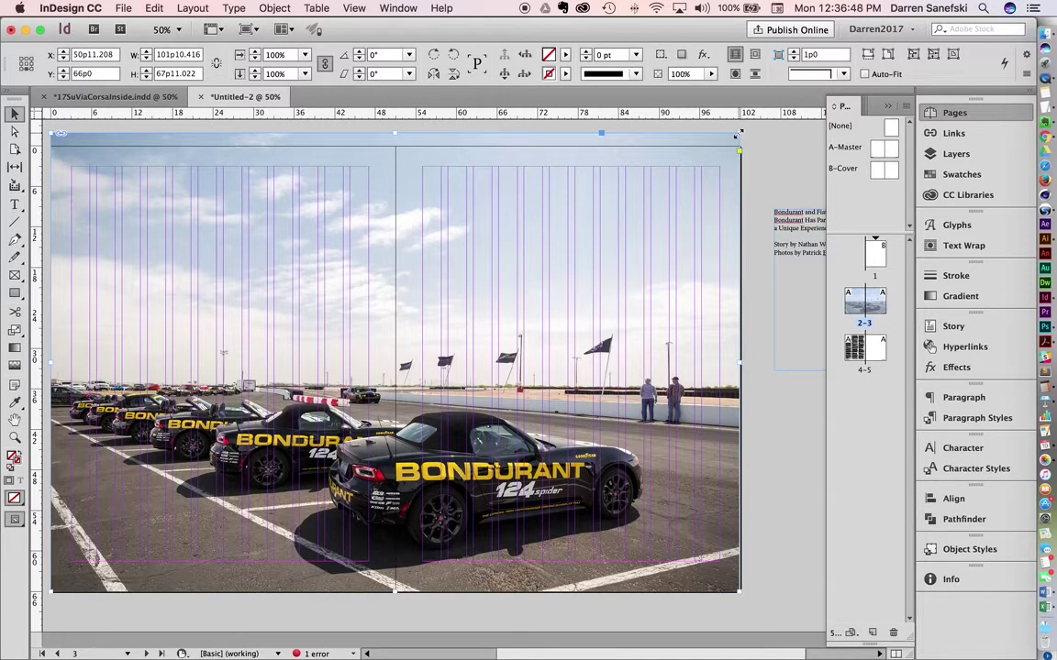
{"action": "left_click_drag", "start_coordinate": [739, 133], "coordinate": [743, 173]}
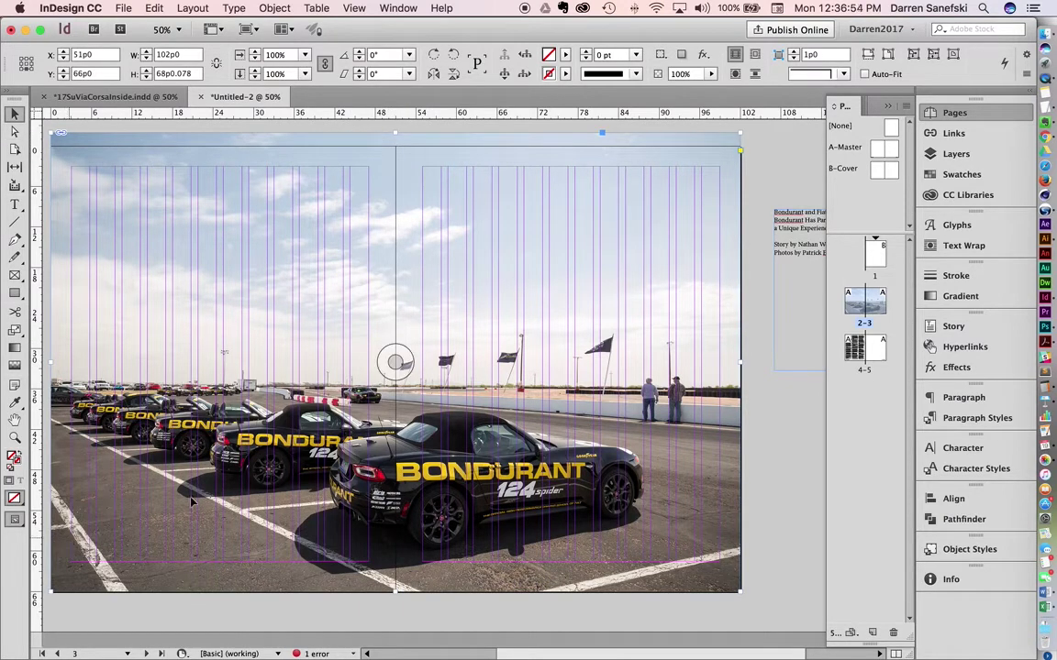
{"action": "left_click_drag", "start_coordinate": [396, 133], "coordinate": [396, 147]}
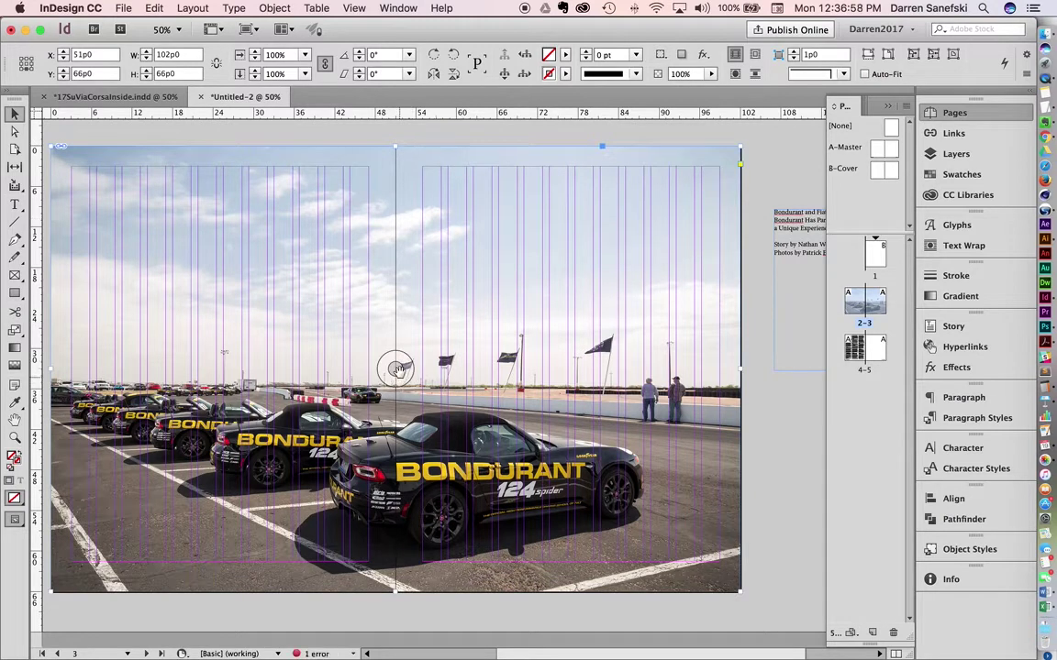
Undo the top-edge tweak, then reposition and refit the photo to a 102p0 × 66p0 frame covering the spread
{"action": "key", "text": "super+z"}
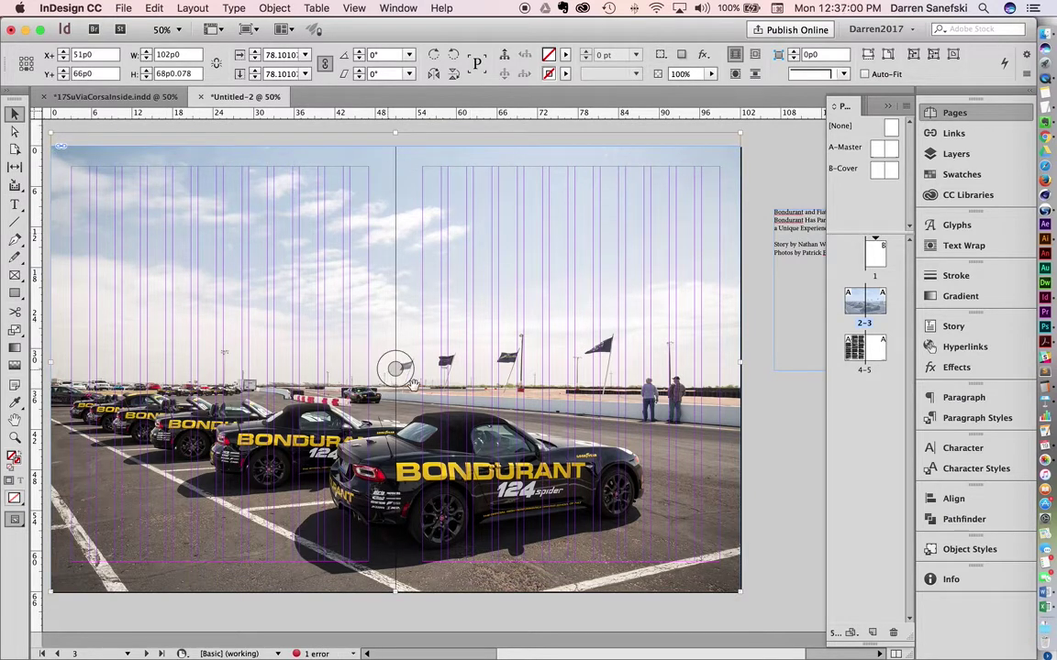
{"action": "left_click_drag", "start_coordinate": [393, 386], "coordinate": [509, 335]}
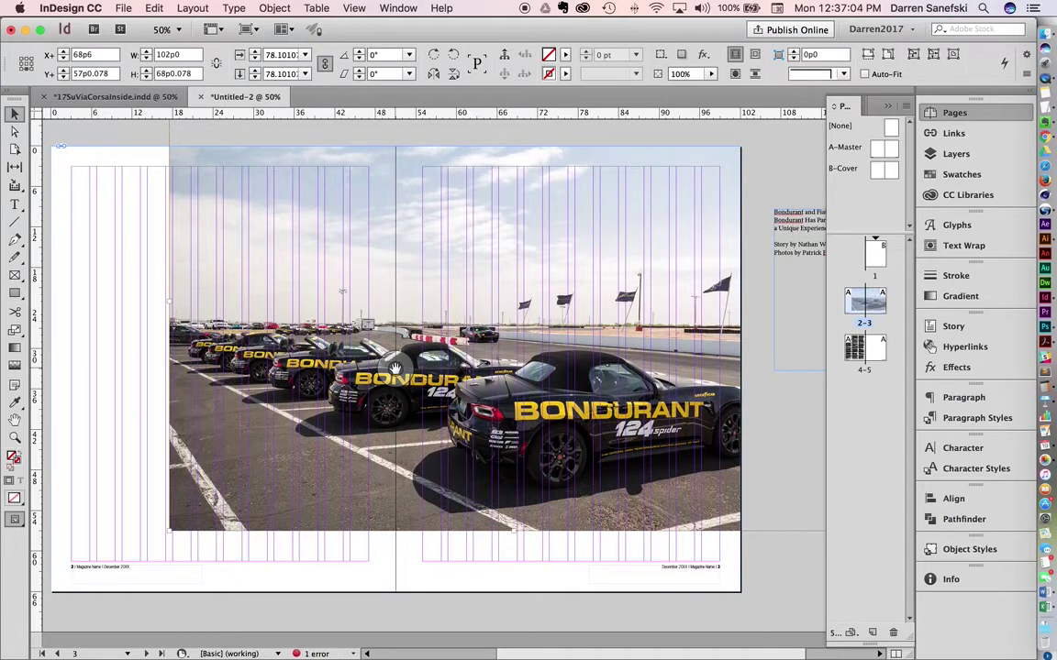
{"action": "left_click_drag", "start_coordinate": [357, 332], "coordinate": [188, 485]}
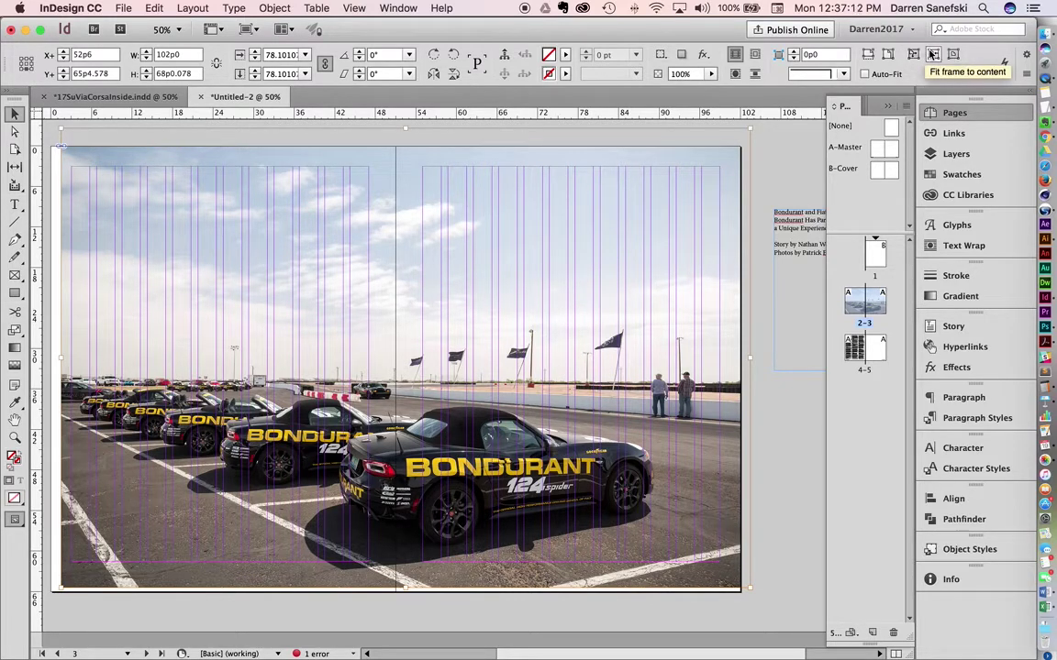
{"action": "left_click", "coordinate": [932, 54]}
{"action": "left_click", "coordinate": [787, 435]}
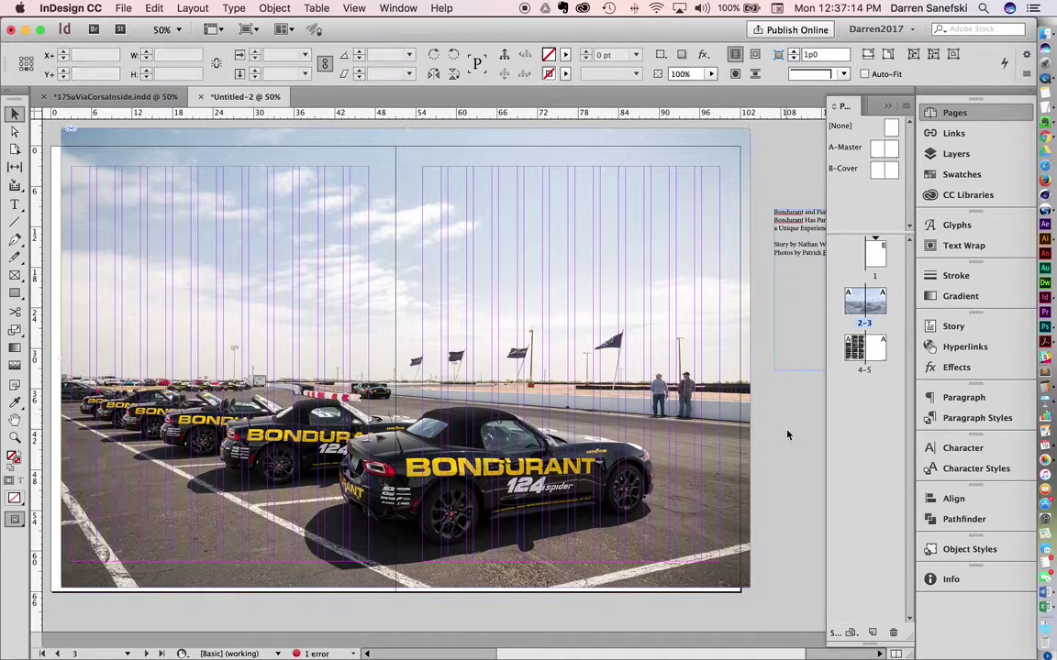
{"action": "left_click", "coordinate": [255, 313]}
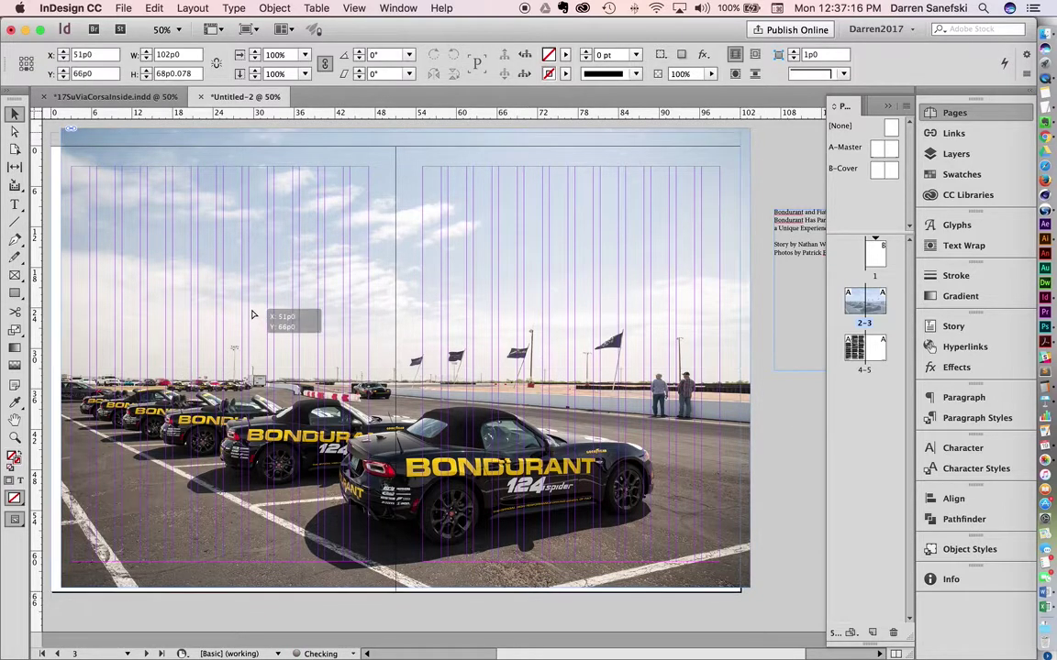
{"action": "left_click_drag", "start_coordinate": [253, 315], "coordinate": [244, 319]}
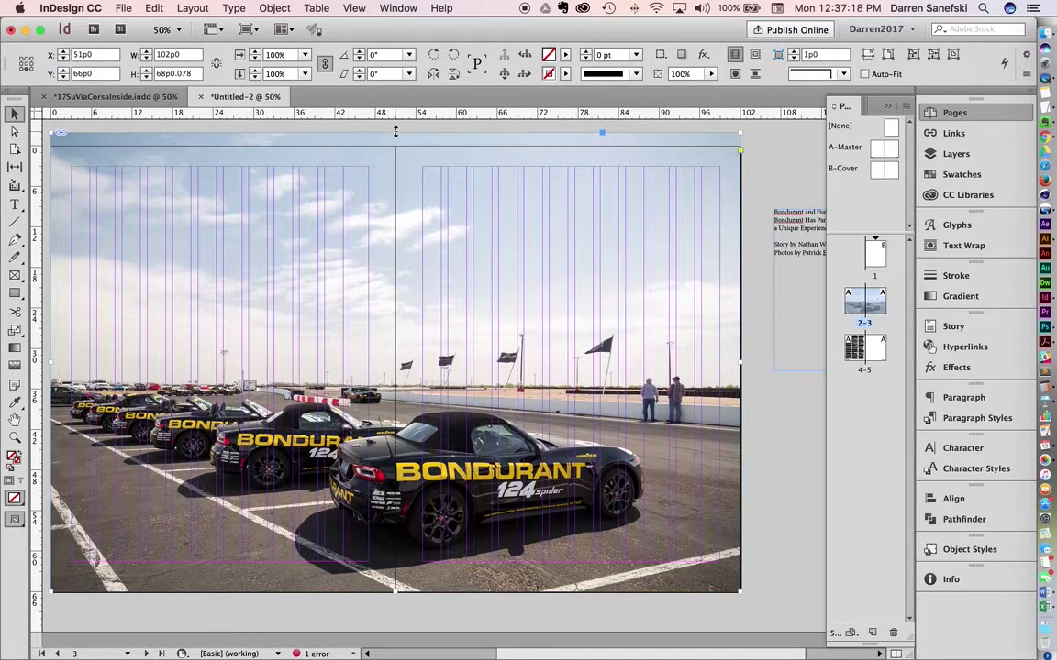
{"action": "left_click_drag", "start_coordinate": [395, 145], "coordinate": [395, 145]}
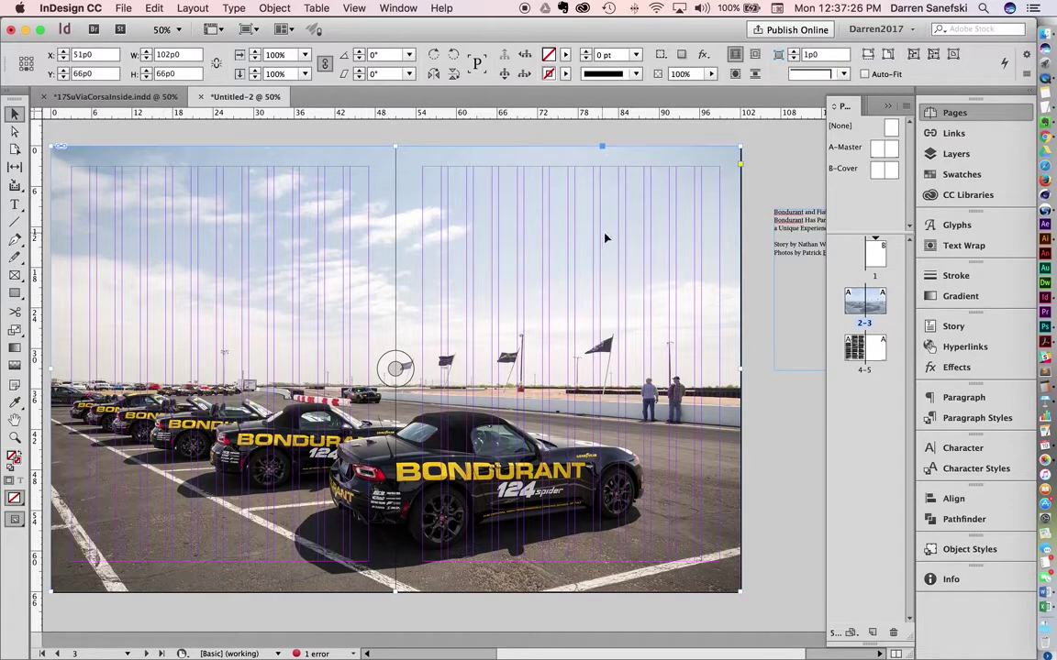
Drag the pasteboard story frame nearer the spread, to X 115p6.75, Y 37p0
{"action": "scroll", "coordinate": [525, 299], "scroll_direction": "down", "scroll_amount": 10}
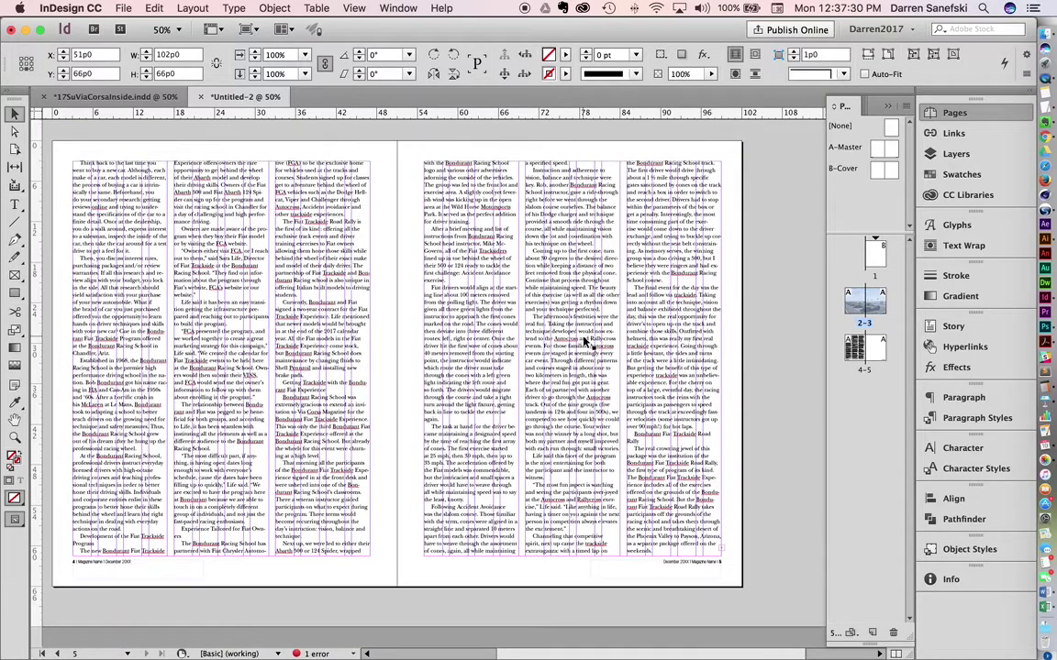
{"action": "scroll", "coordinate": [583, 338], "scroll_direction": "up", "scroll_amount": 5}
{"action": "scroll", "coordinate": [583, 346], "scroll_direction": "up", "scroll_amount": 4}
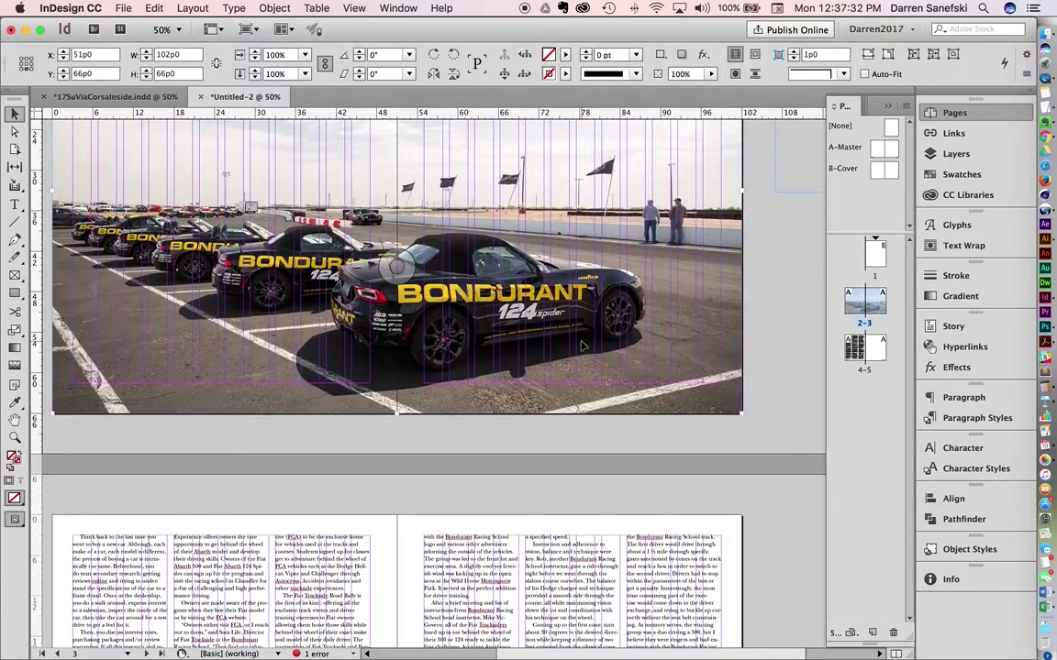
{"action": "scroll", "coordinate": [582, 346], "scroll_direction": "up", "scroll_amount": 5}
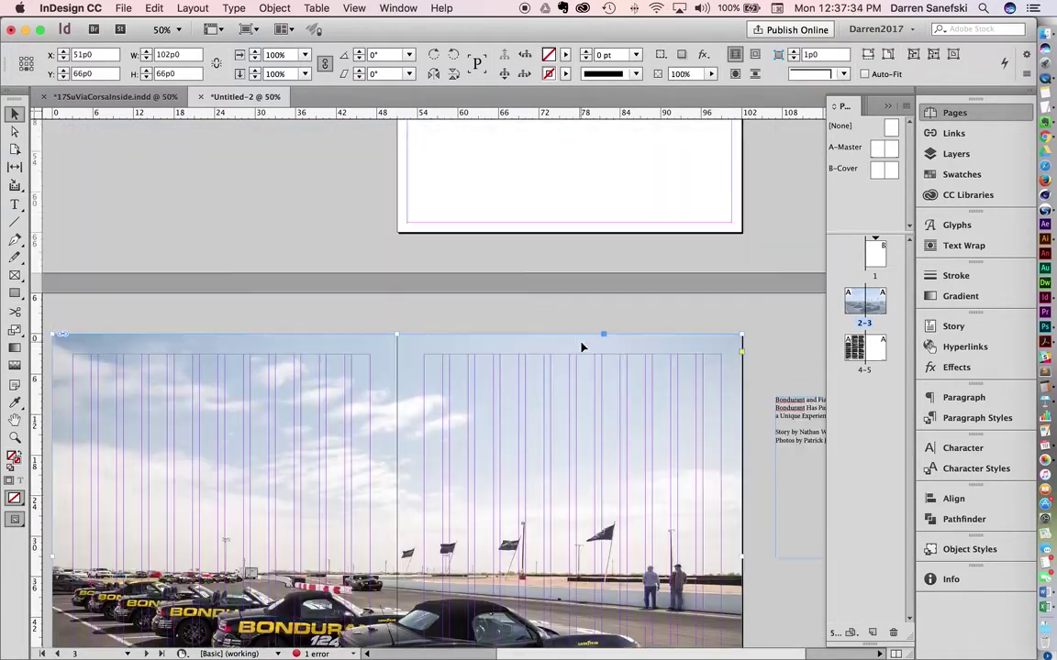
{"action": "scroll", "coordinate": [582, 347], "scroll_direction": "left", "scroll_amount": 3}
{"action": "scroll", "coordinate": [582, 347], "scroll_direction": "down", "scroll_amount": 2}
{"action": "scroll", "coordinate": [581, 347], "scroll_direction": "down", "scroll_amount": 5}
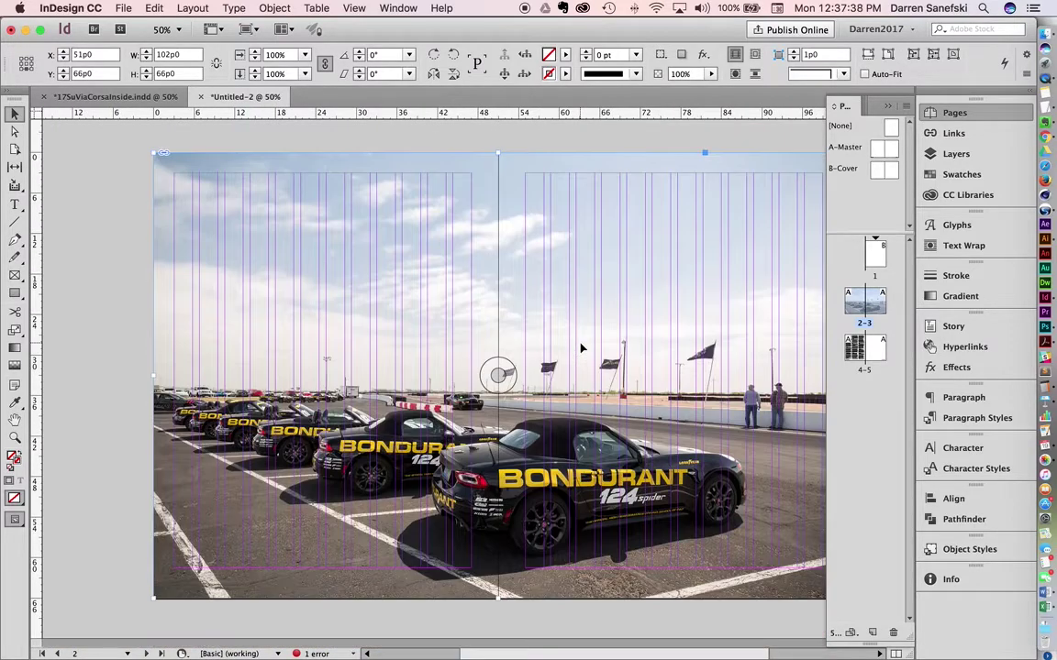
{"action": "scroll", "coordinate": [581, 348], "scroll_direction": "right", "scroll_amount": 3}
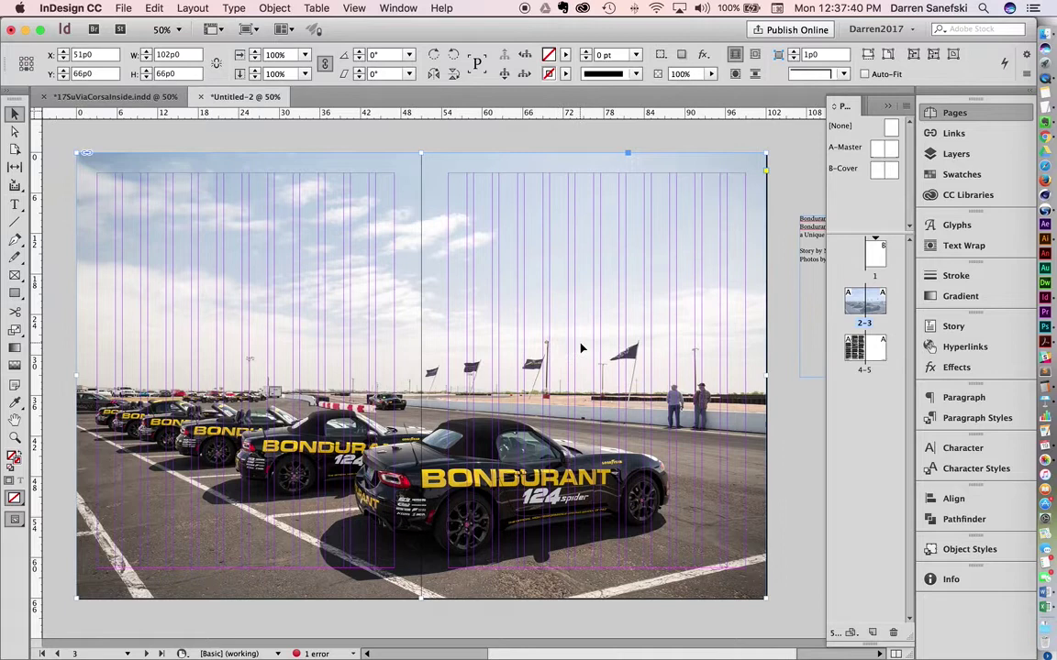
{"action": "left_click_drag", "start_coordinate": [800, 220], "coordinate": [781, 269]}
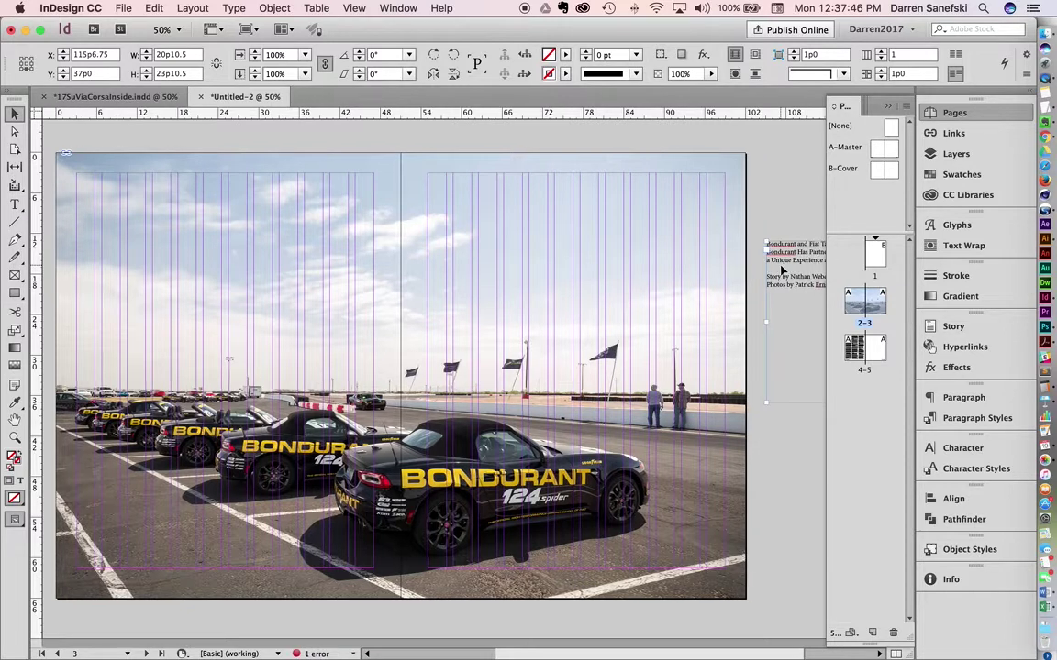
Cut the headline line from the story and paste it into a new frame above the photo
{"action": "scroll", "coordinate": [782, 269], "scroll_direction": "right", "scroll_amount": 3}
{"action": "double_click", "coordinate": [729, 242]}
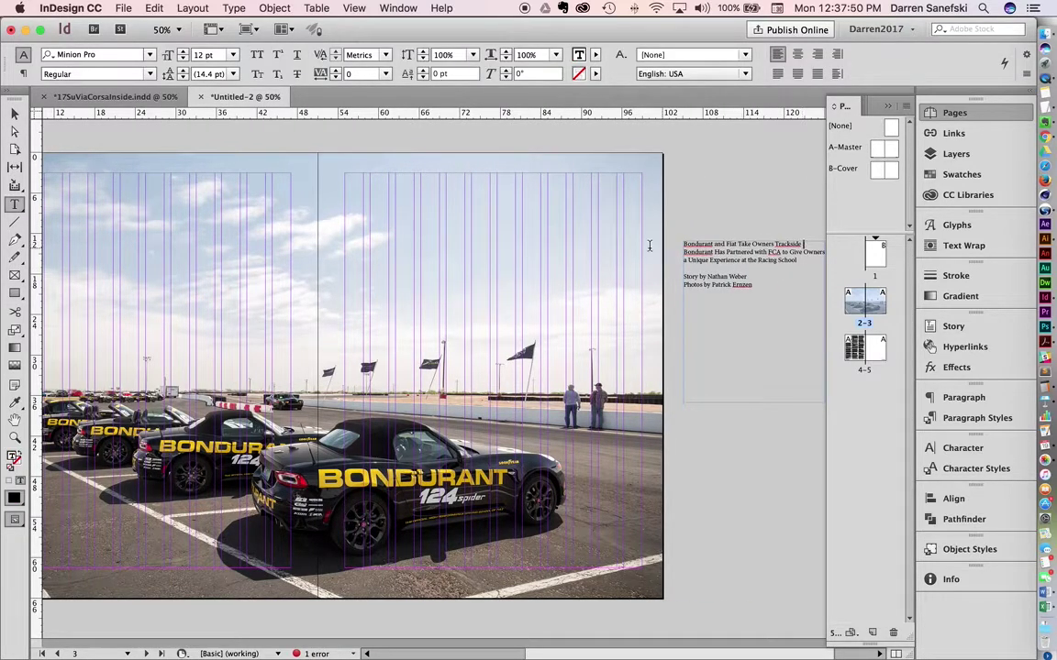
{"action": "triple_click", "coordinate": [697, 244]}
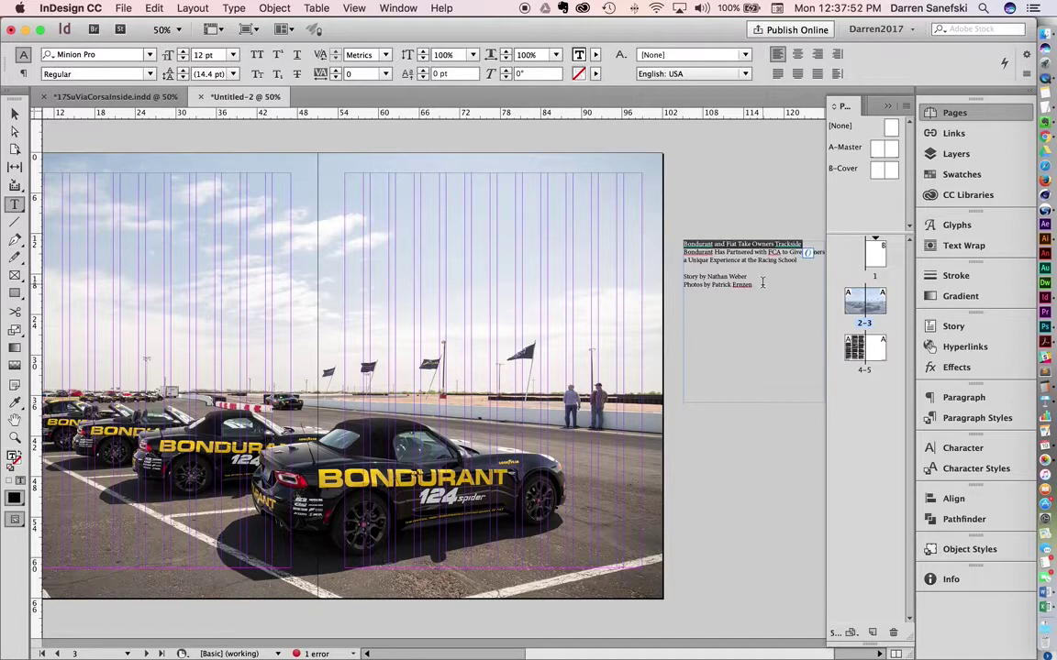
{"action": "key", "text": "BackSpace"}
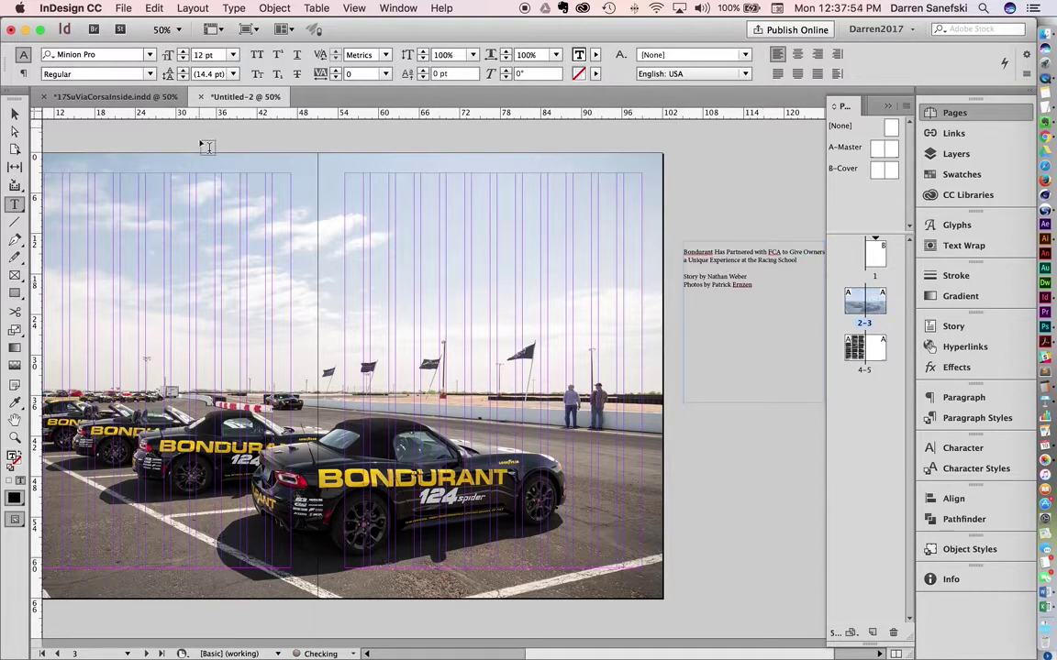
{"action": "scroll", "coordinate": [252, 154], "scroll_direction": "left", "scroll_amount": 5}
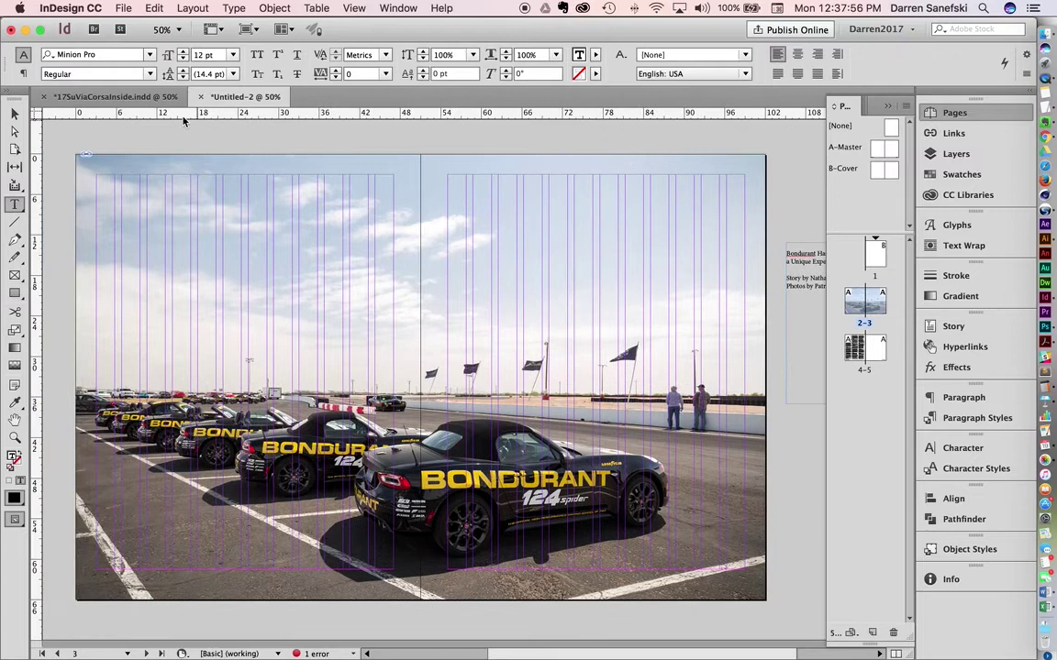
{"action": "left_click_drag", "start_coordinate": [149, 136], "coordinate": [525, 200]}
{"action": "key", "text": "super+v"}
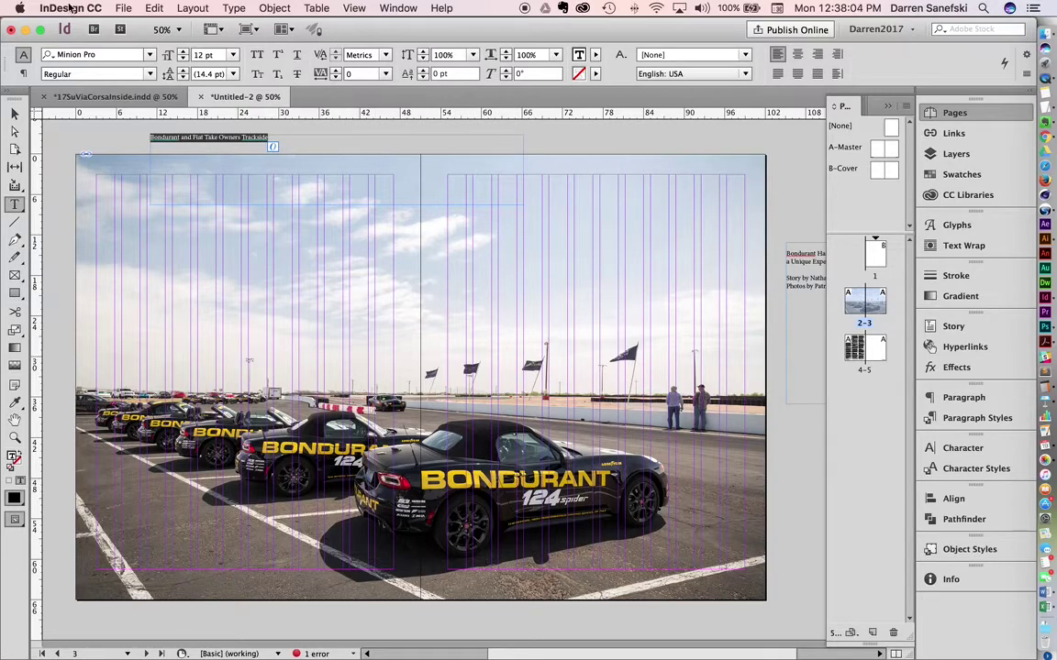
Set the headline in Helvetica Neue LT Std 93 Black Extended with All Caps
{"action": "left_click", "coordinate": [150, 54]}
{"action": "scroll", "coordinate": [152, 166], "scroll_direction": "up", "scroll_amount": 20}
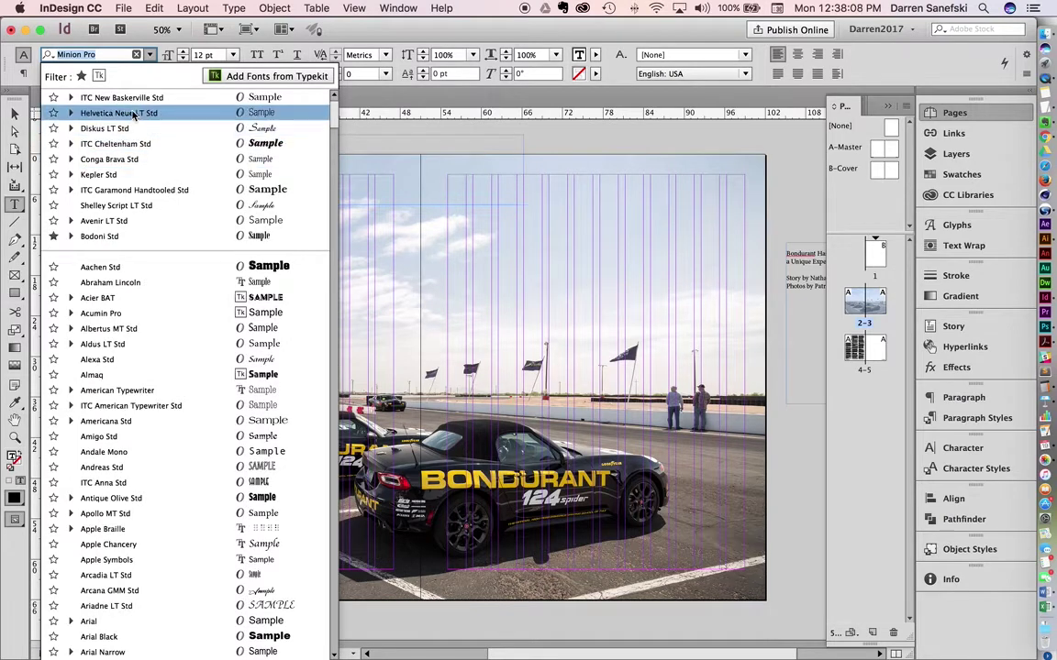
{"action": "left_click", "coordinate": [119, 113]}
{"action": "left_click", "coordinate": [148, 73]}
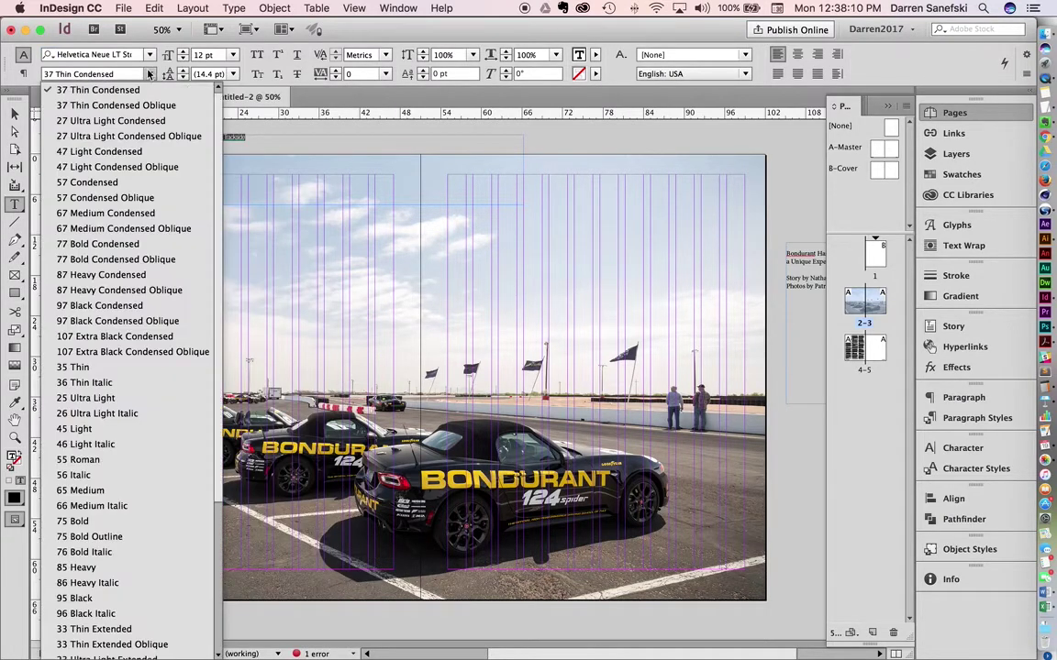
{"action": "scroll", "coordinate": [152, 468], "scroll_direction": "down", "scroll_amount": 5}
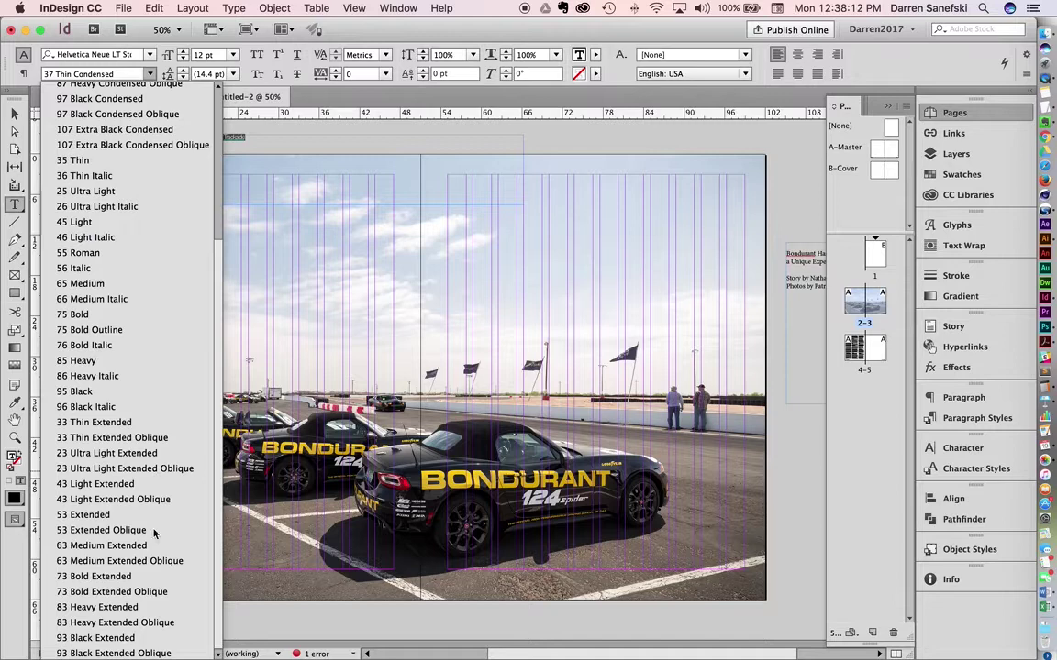
{"action": "left_click", "coordinate": [137, 640]}
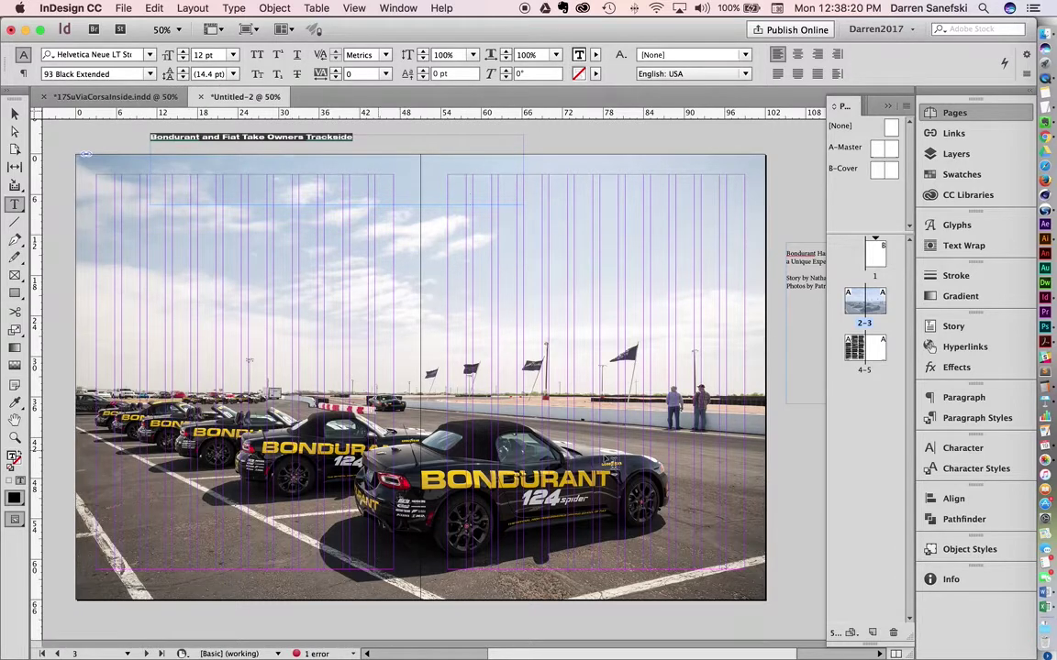
{"action": "left_click", "coordinate": [257, 54]}
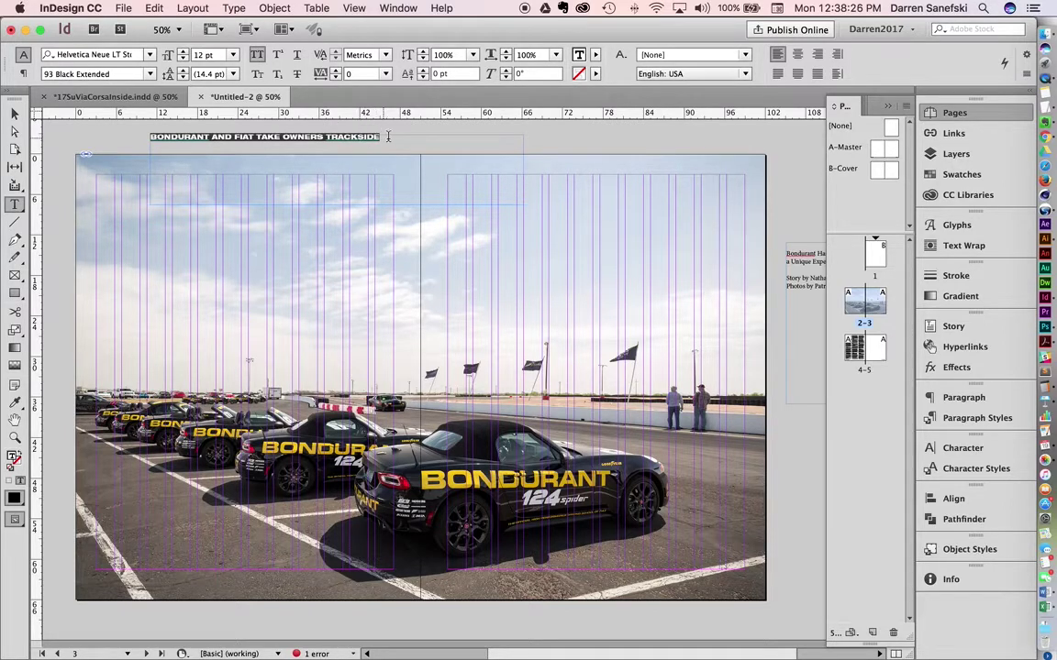
Shorten the headline frame to one line and move BONDURANT into a new frame at the photo's top-left
{"action": "key", "text": "Right"}
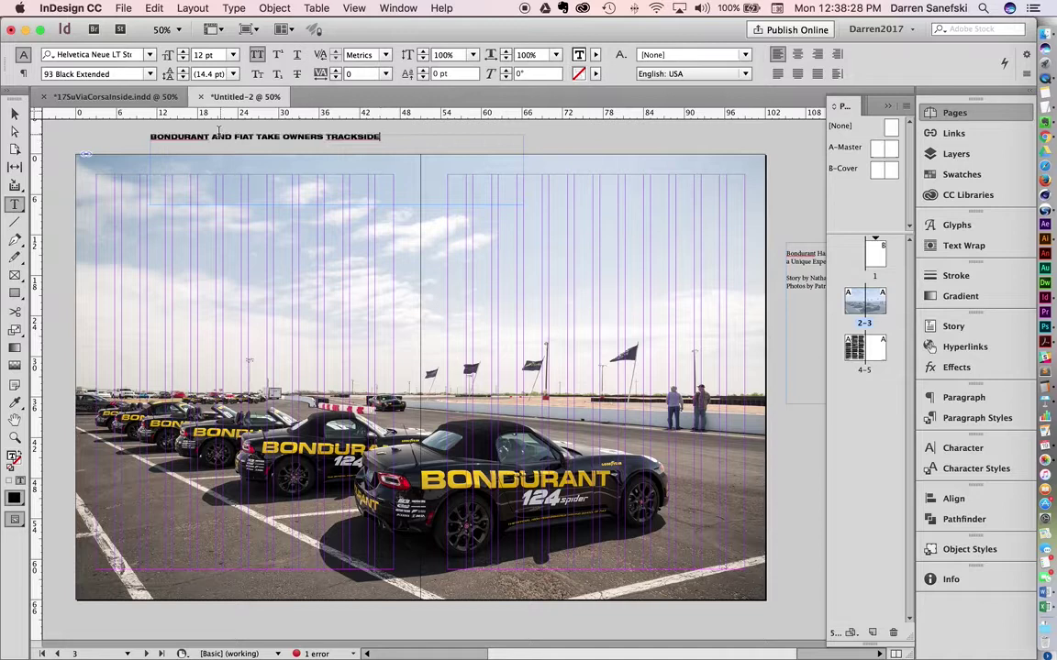
{"action": "left_click", "coordinate": [14, 113]}
{"action": "left_click_drag", "start_coordinate": [337, 206], "coordinate": [340, 153]}
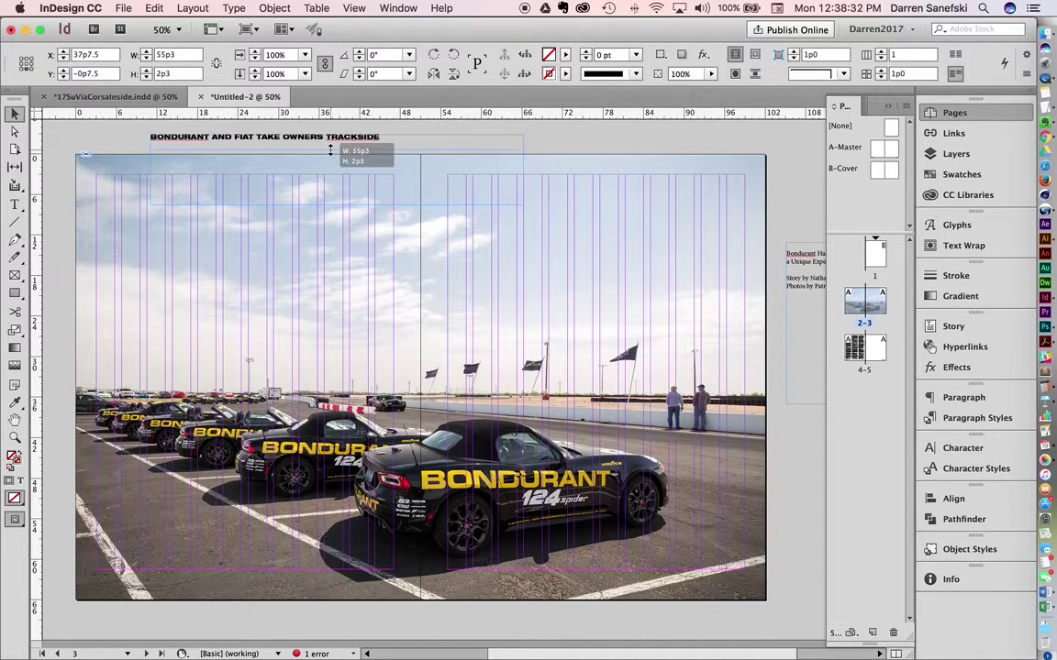
{"action": "double_click", "coordinate": [207, 136]}
{"action": "left_click_drag", "start_coordinate": [207, 137], "coordinate": [147, 136]}
{"action": "key", "text": "super+c"}
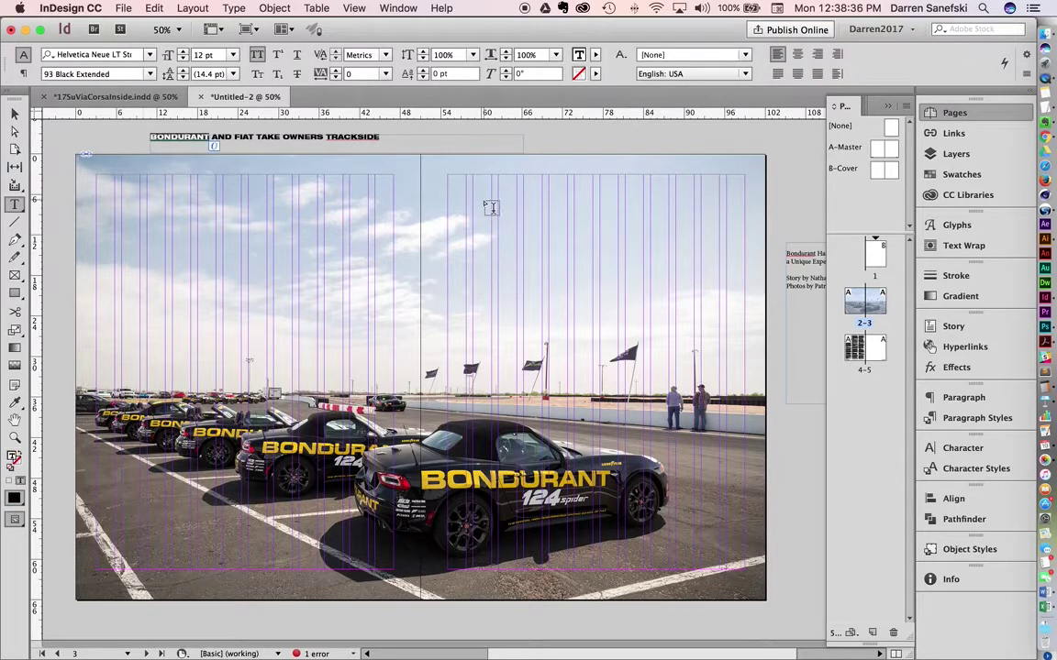
{"action": "key", "text": "BackSpace"}
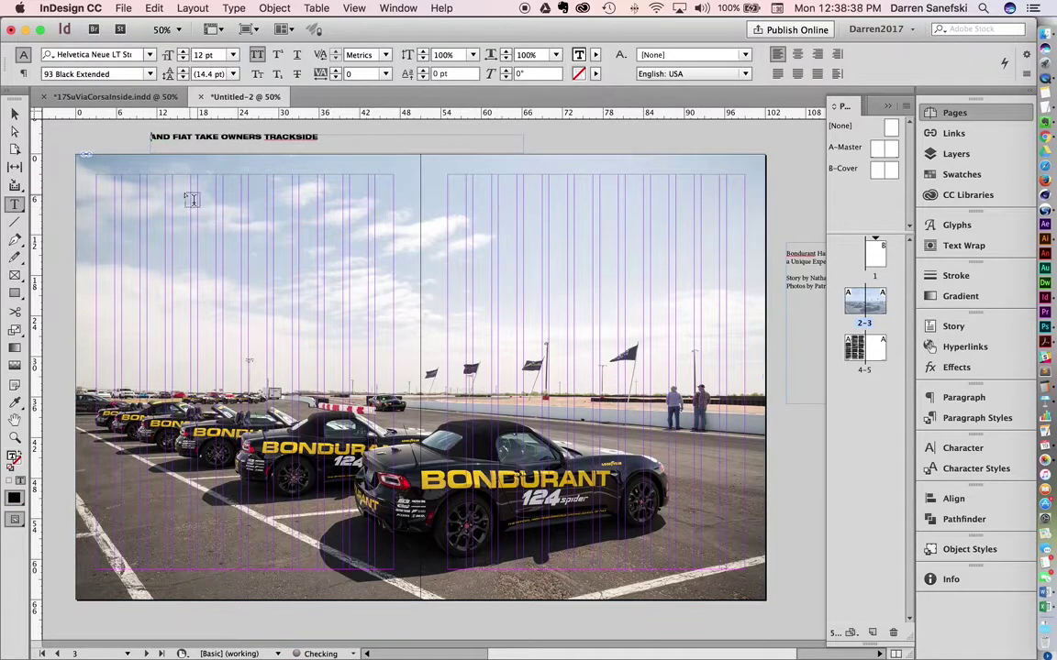
{"action": "left_click_drag", "start_coordinate": [97, 175], "coordinate": [276, 286]}
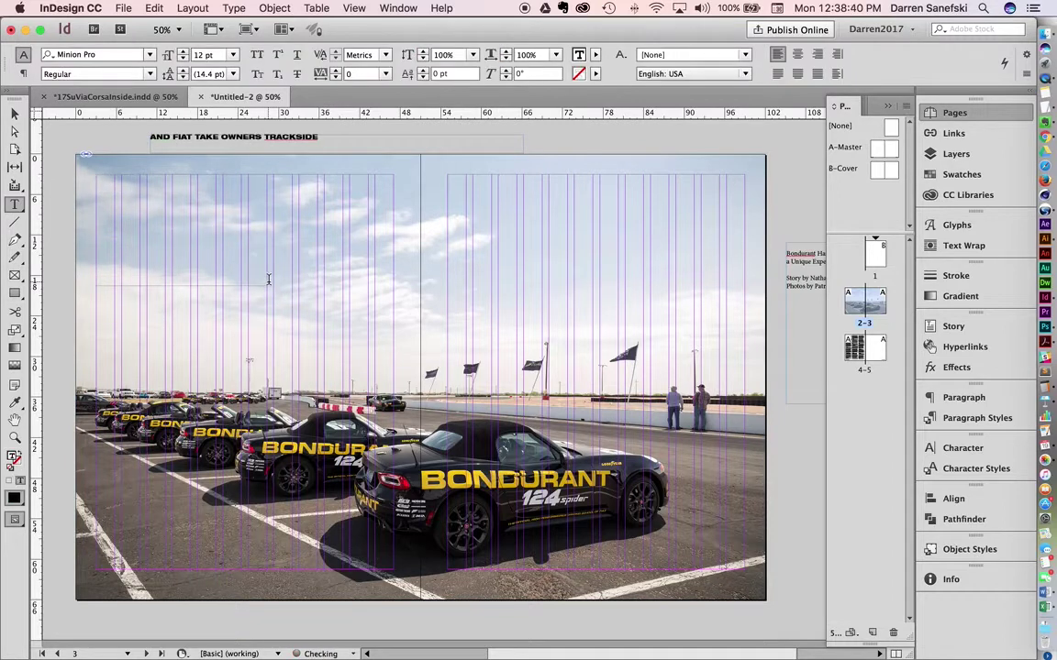
{"action": "key", "text": "super+v"}
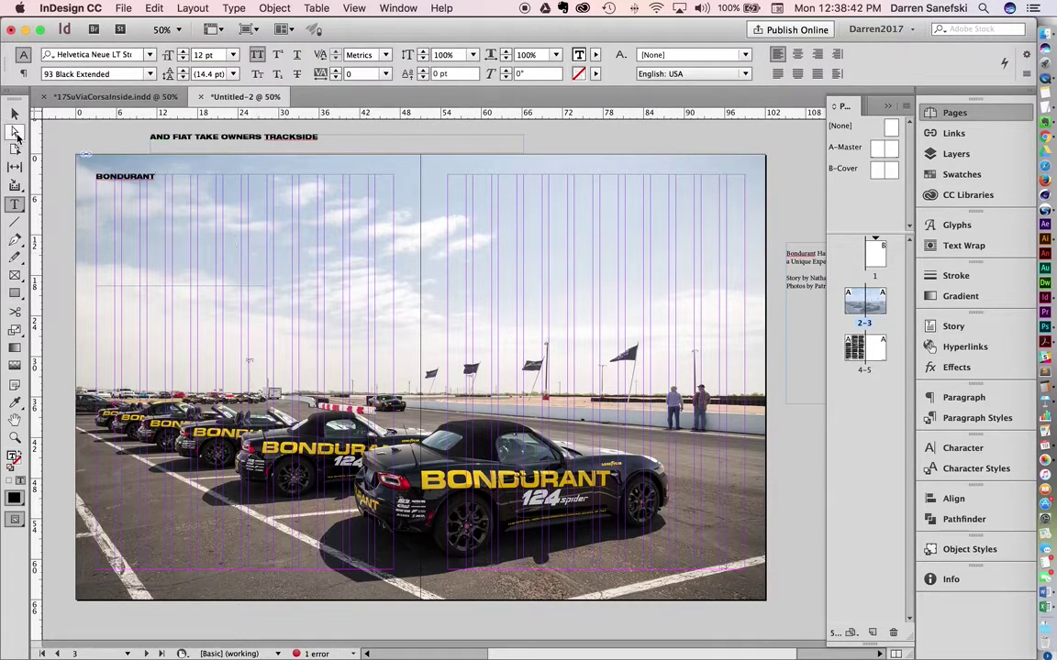
Fit the BONDURANT frame to its content and scale it up to 44p0 wide
{"action": "left_click", "coordinate": [13, 112]}
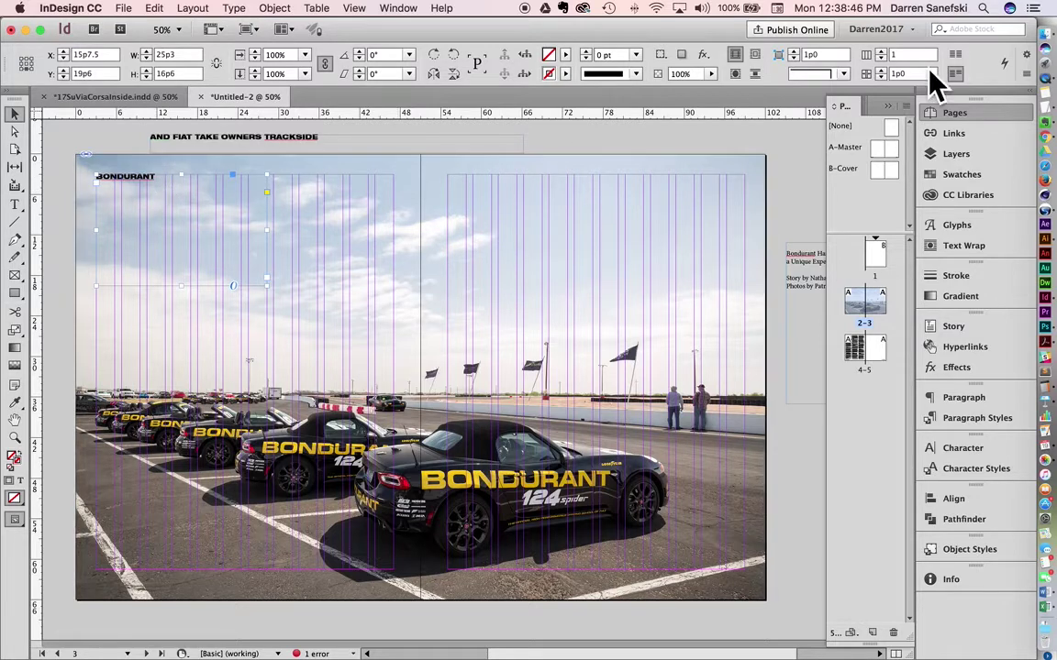
{"action": "left_click", "coordinate": [274, 8]}
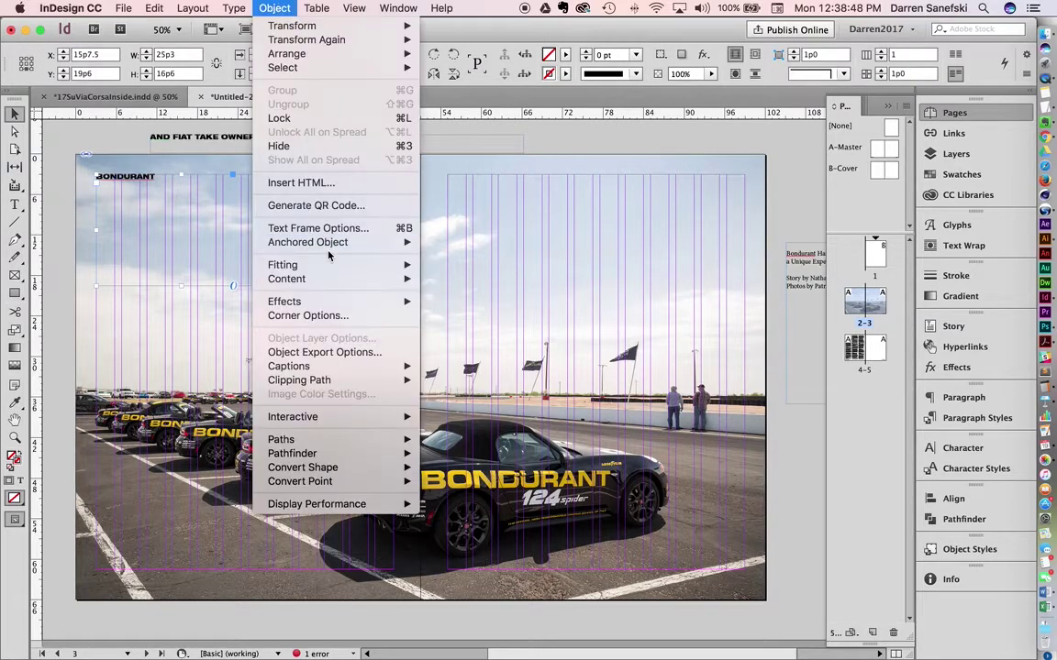
{"action": "mouse_move", "coordinate": [339, 266]}
{"action": "left_click", "coordinate": [483, 301]}
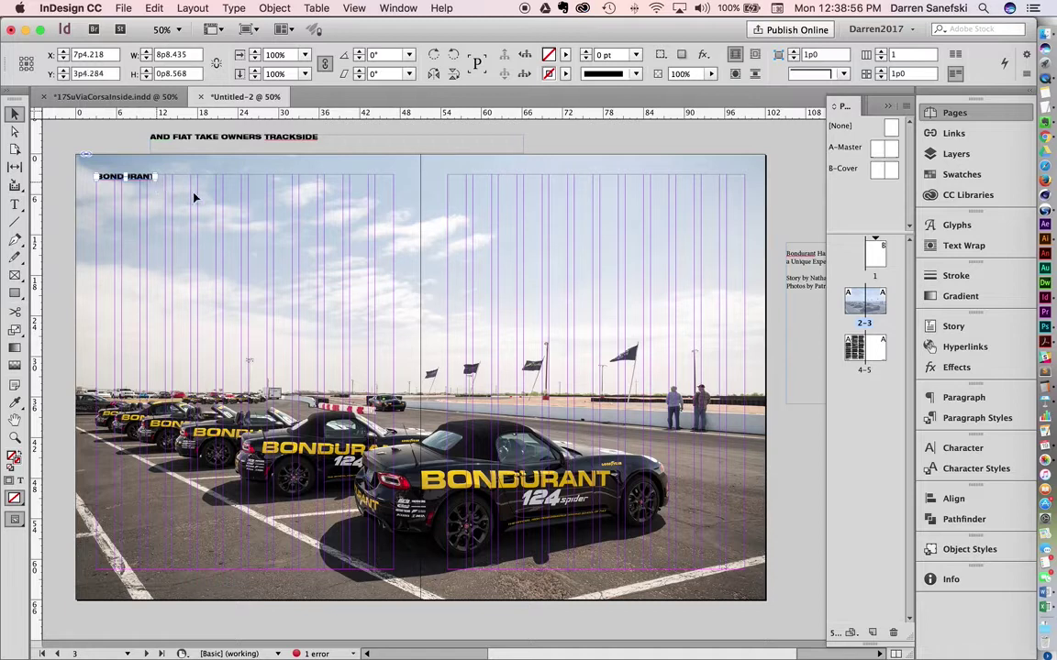
{"action": "left_click_drag", "start_coordinate": [193, 197], "coordinate": [396, 240]}
{"action": "left_click", "coordinate": [147, 181]}
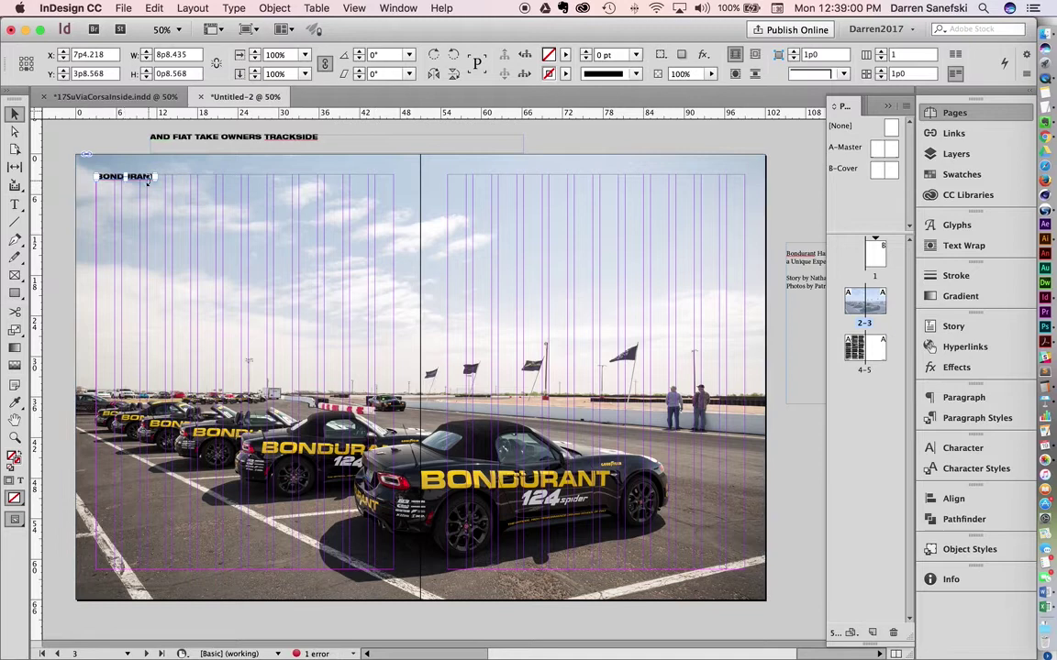
{"action": "left_click_drag", "start_coordinate": [154, 180], "coordinate": [394, 216]}
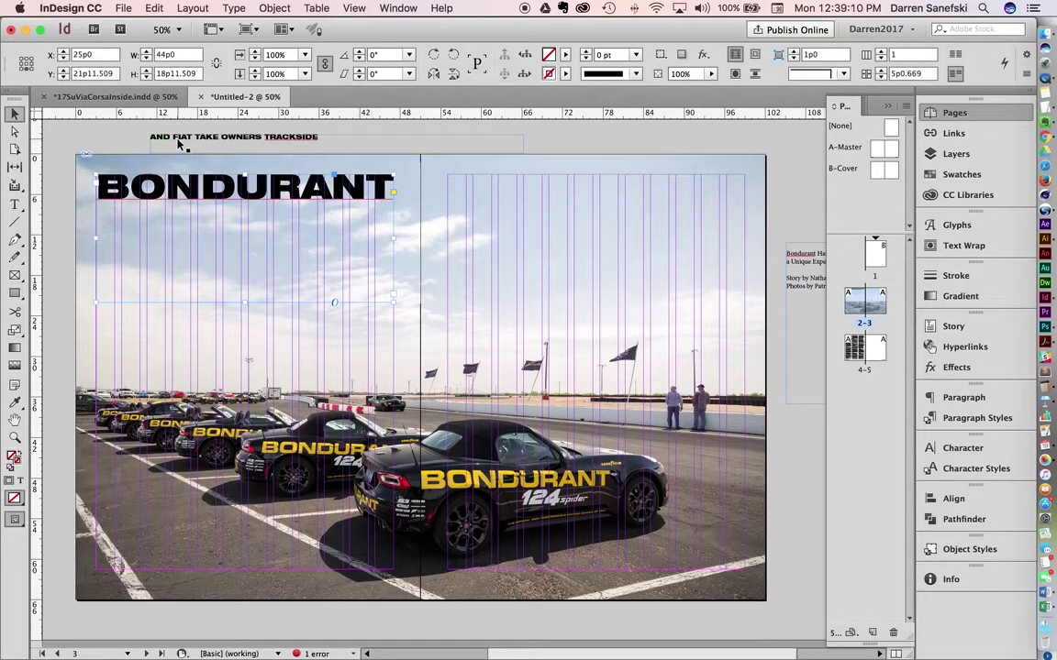
Cut AND FIAT out of the headline and paste it into its own new text frame
{"action": "left_click", "coordinate": [180, 143]}
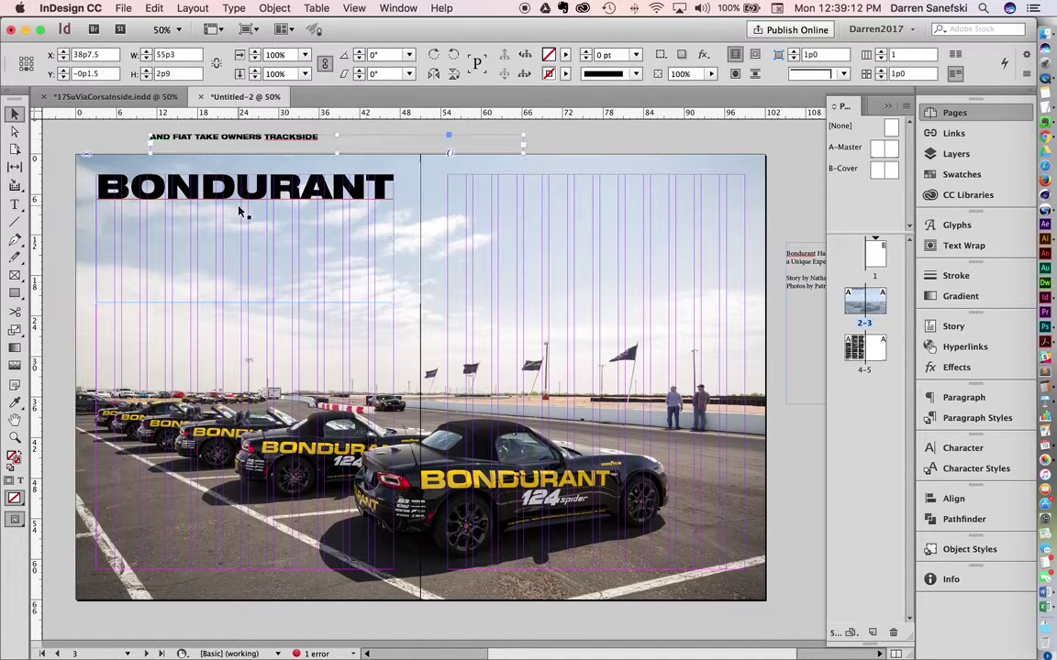
{"action": "left_click", "coordinate": [267, 218]}
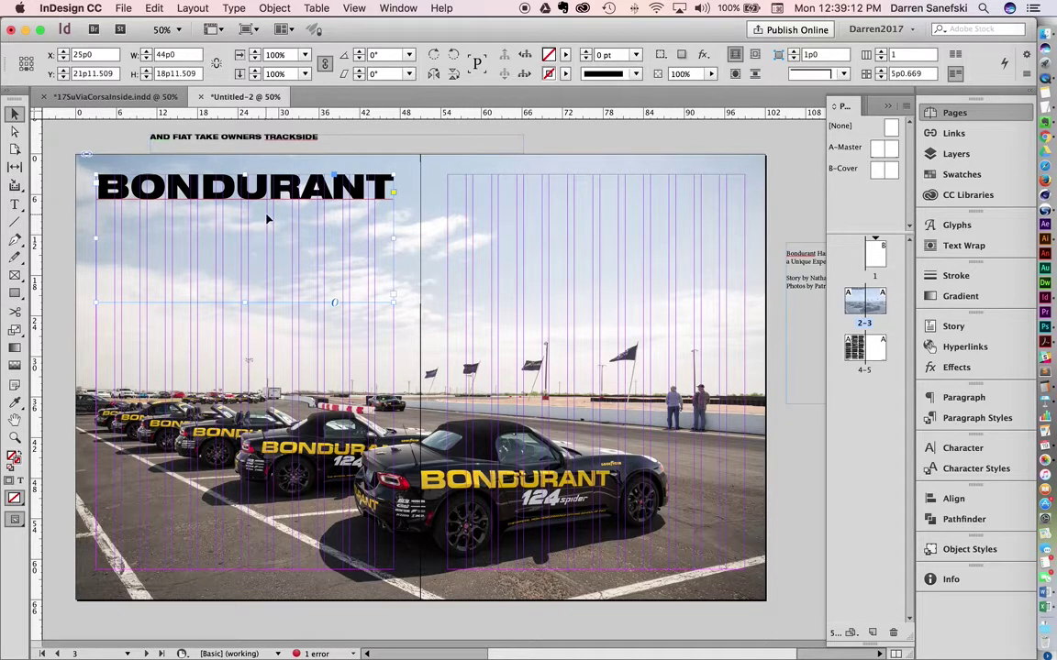
{"action": "double_click", "coordinate": [154, 134]}
{"action": "left_click_drag", "start_coordinate": [189, 136], "coordinate": [137, 139]}
{"action": "key", "text": "super+c"}
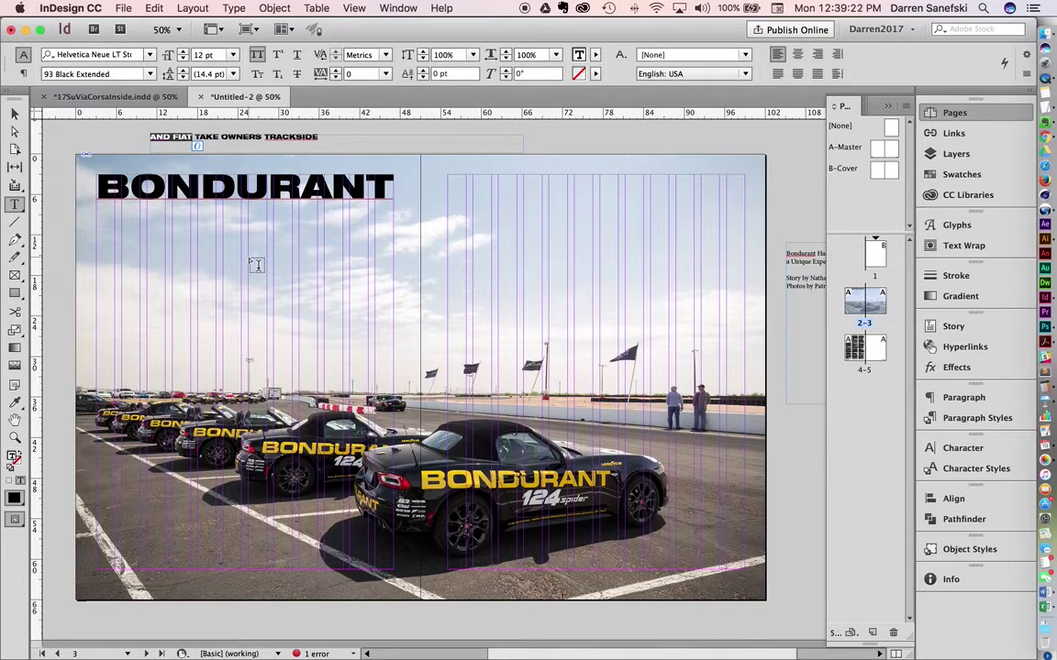
{"action": "key", "text": "BackSpace"}
{"action": "left_click_drag", "start_coordinate": [98, 218], "coordinate": [396, 346]}
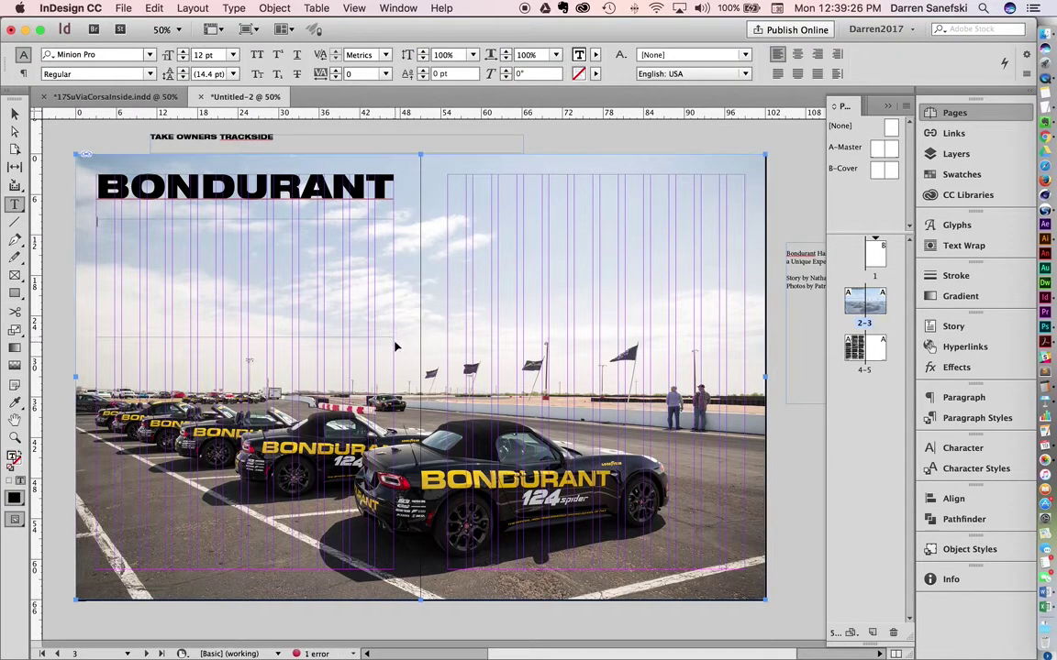
{"action": "key", "text": "super+v"}
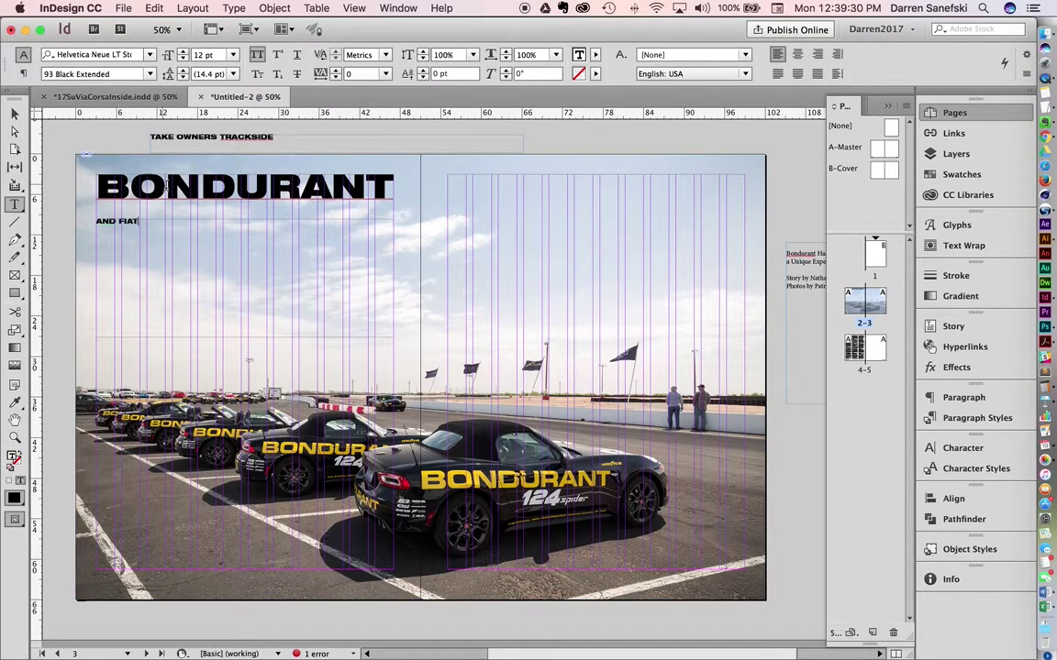
Eyedropper BONDURANT's formatting onto AND FIAT, center it, fit to 31p3.235 wide, nudge it under BONDURANT
{"action": "key", "text": "super+a"}
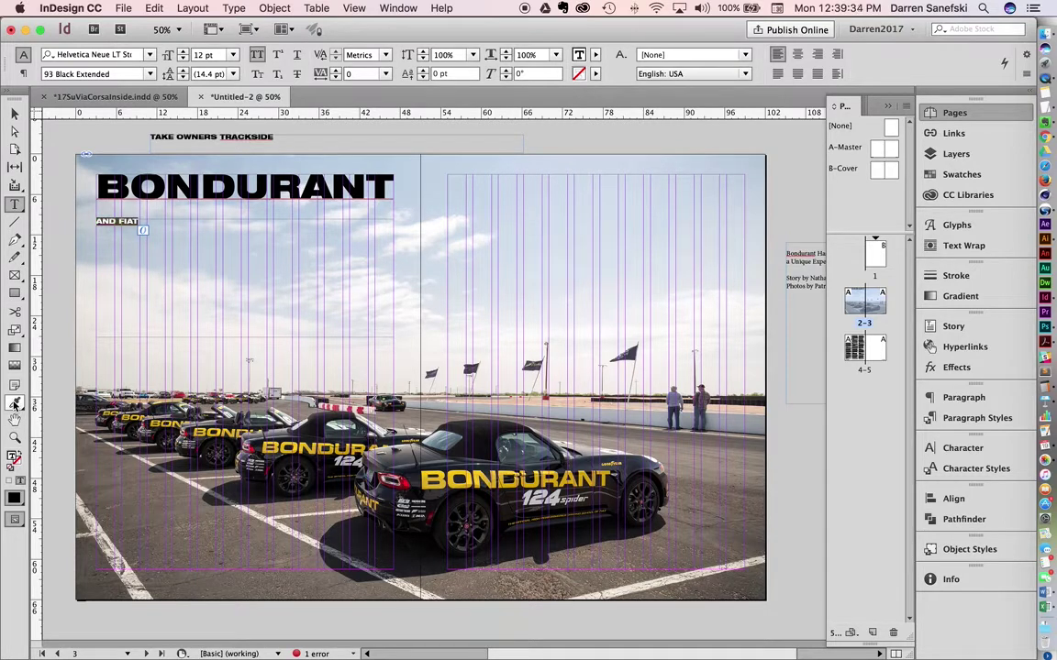
{"action": "left_click", "coordinate": [15, 404]}
{"action": "left_click", "coordinate": [187, 186]}
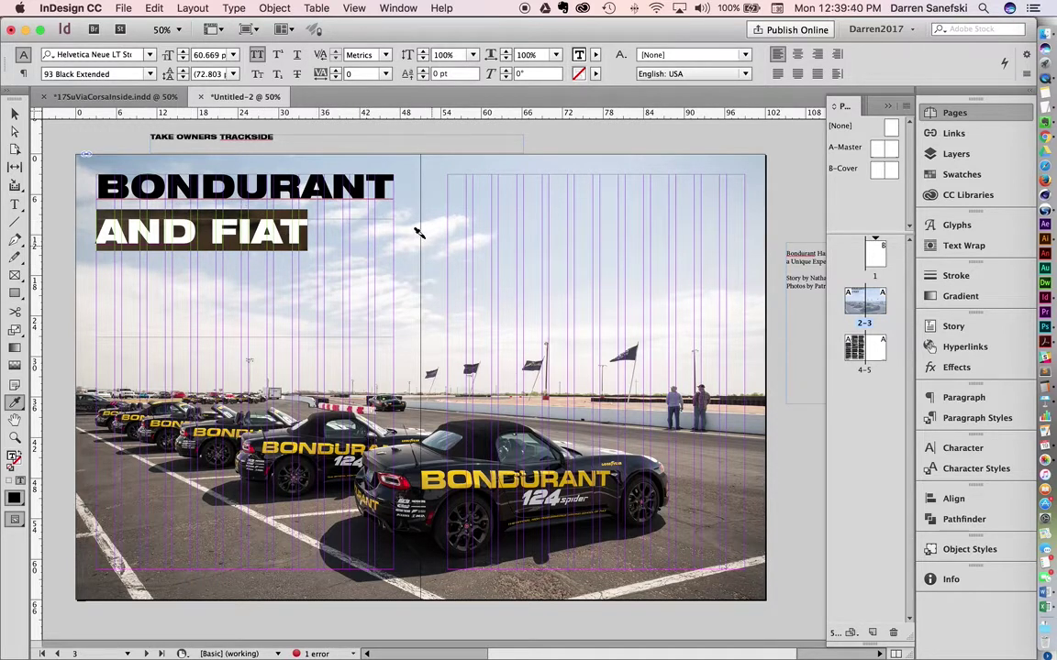
{"action": "left_click", "coordinate": [797, 54]}
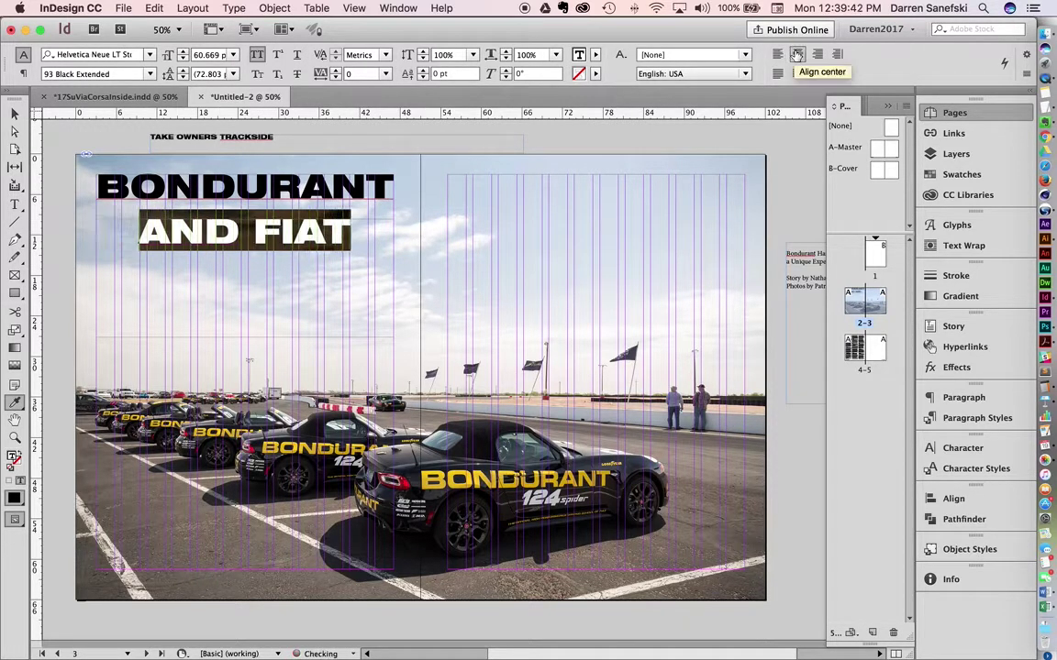
{"action": "key", "text": "Escape"}
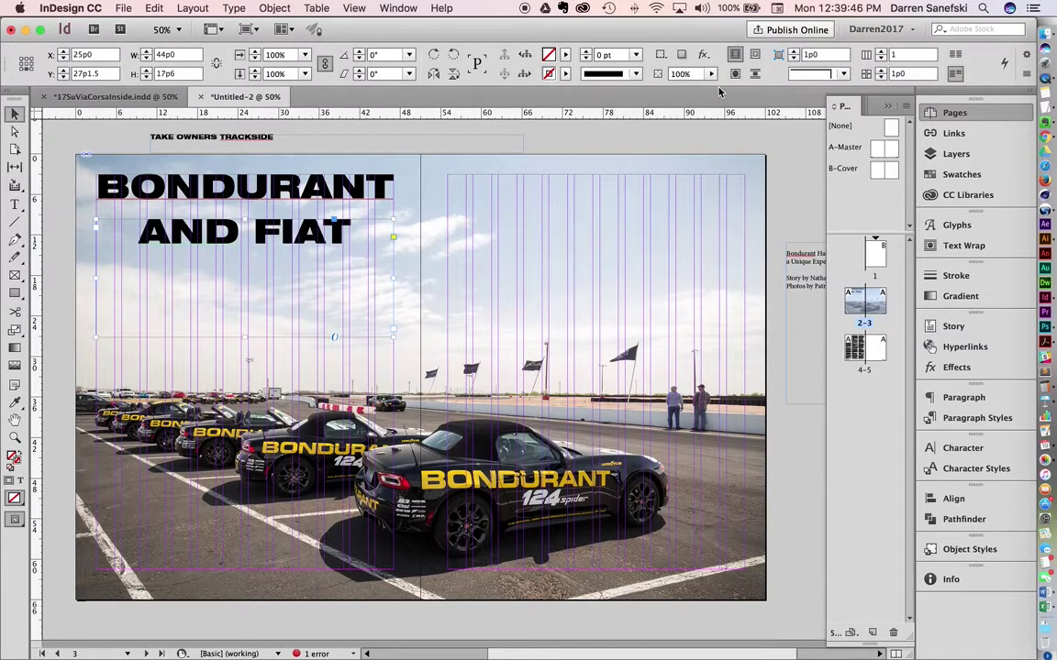
{"action": "key", "text": "super+alt+c"}
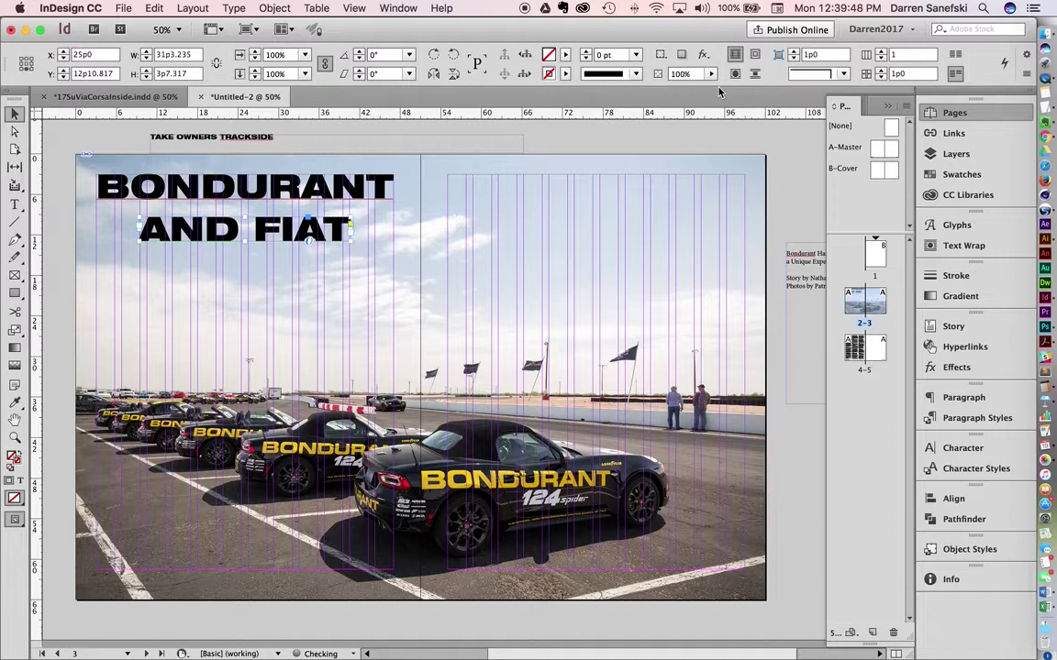
{"action": "key", "text": "Up"}
{"action": "key", "text": "Up"}
{"action": "key", "text": "Up"}
{"action": "key", "text": "Up"}
{"action": "key", "text": "Up"}
{"action": "key", "text": "Up"}
{"action": "key", "text": "Up"}
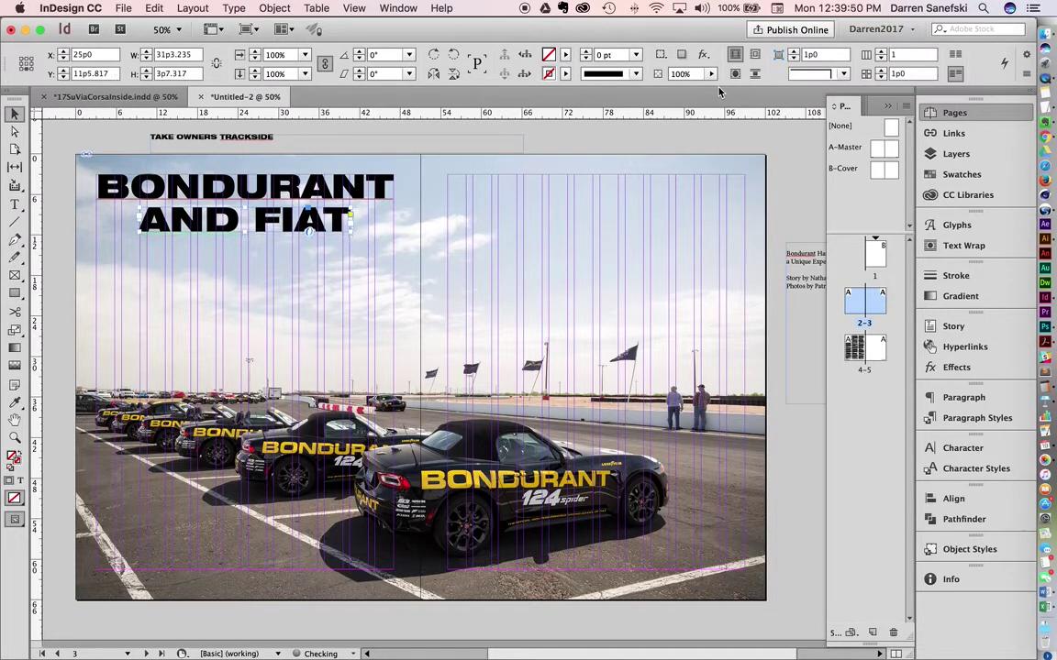
{"action": "key", "text": "Up"}
{"action": "key", "text": "Up"}
{"action": "key", "text": "Up"}
{"action": "key", "text": "Up"}
{"action": "key", "text": "Up"}
{"action": "key", "text": "Up"}
{"action": "key", "text": "Up"}
{"action": "key", "text": "Up"}
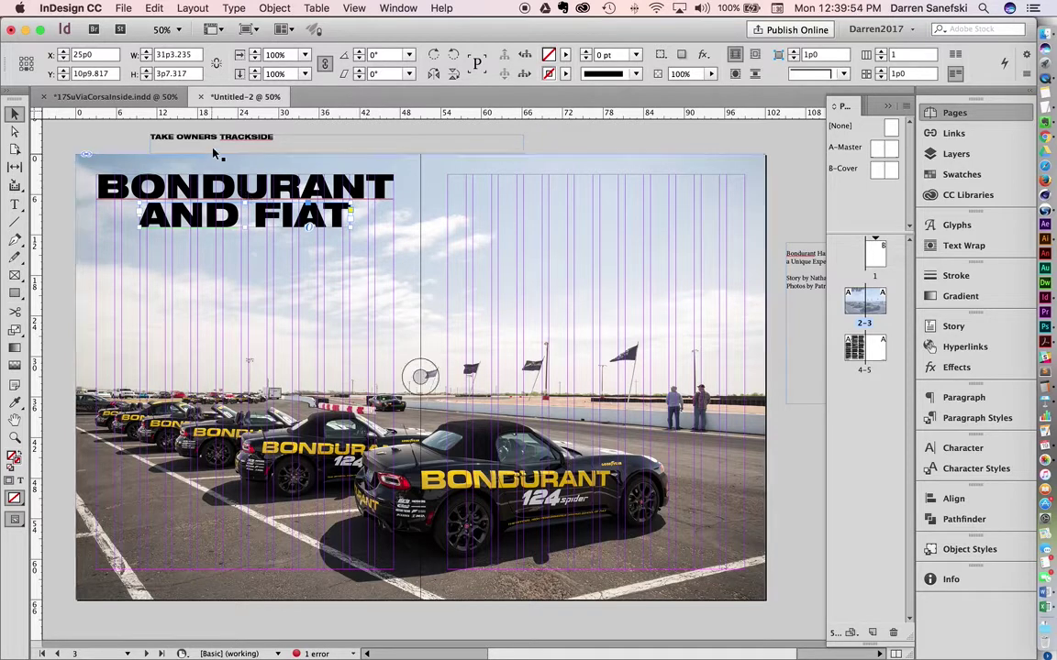
Bring TAKE OWNERS TRACKSIDE onto the page, widen it to 43p11.398, and tuck it under AND FIAT
{"action": "left_click", "coordinate": [306, 142]}
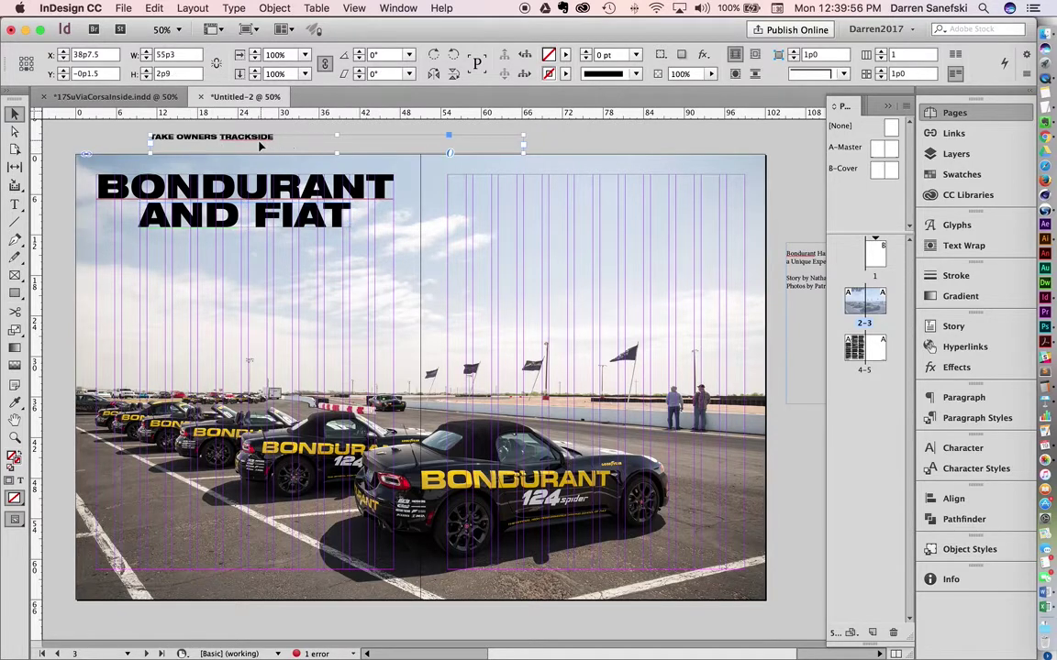
{"action": "left_click", "coordinate": [318, 119]}
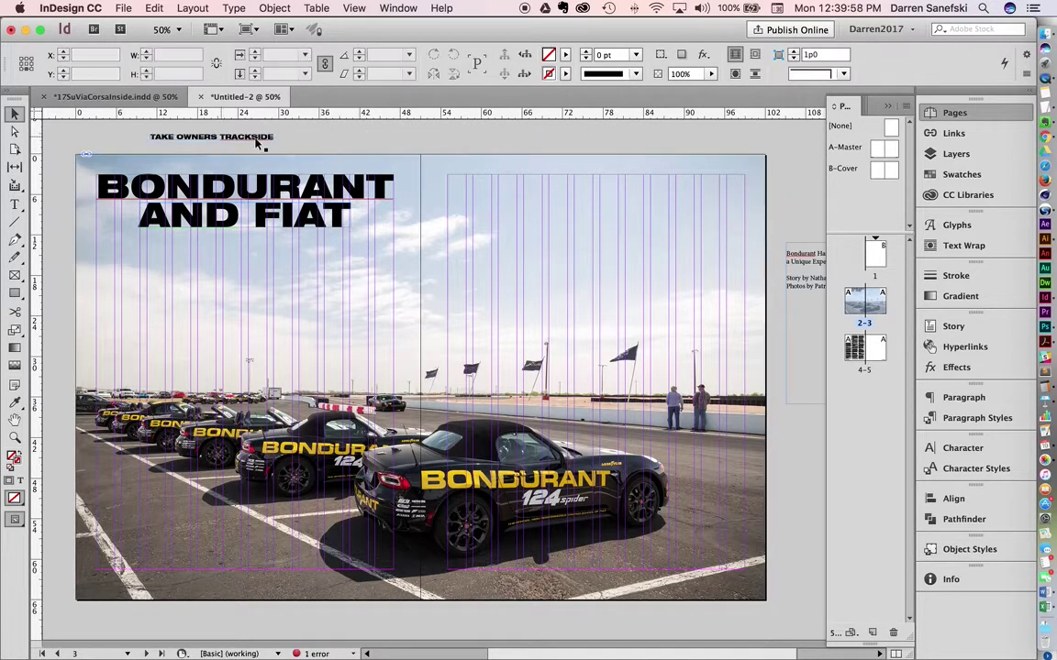
{"action": "left_click_drag", "start_coordinate": [250, 138], "coordinate": [209, 253]}
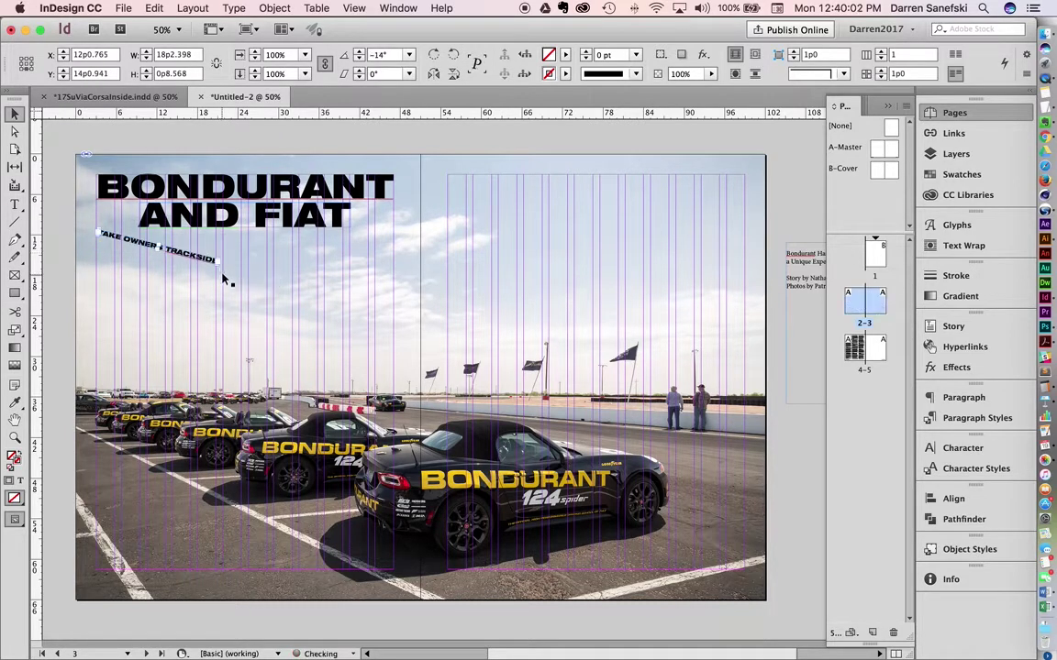
{"action": "left_click_drag", "start_coordinate": [153, 255], "coordinate": [158, 269]}
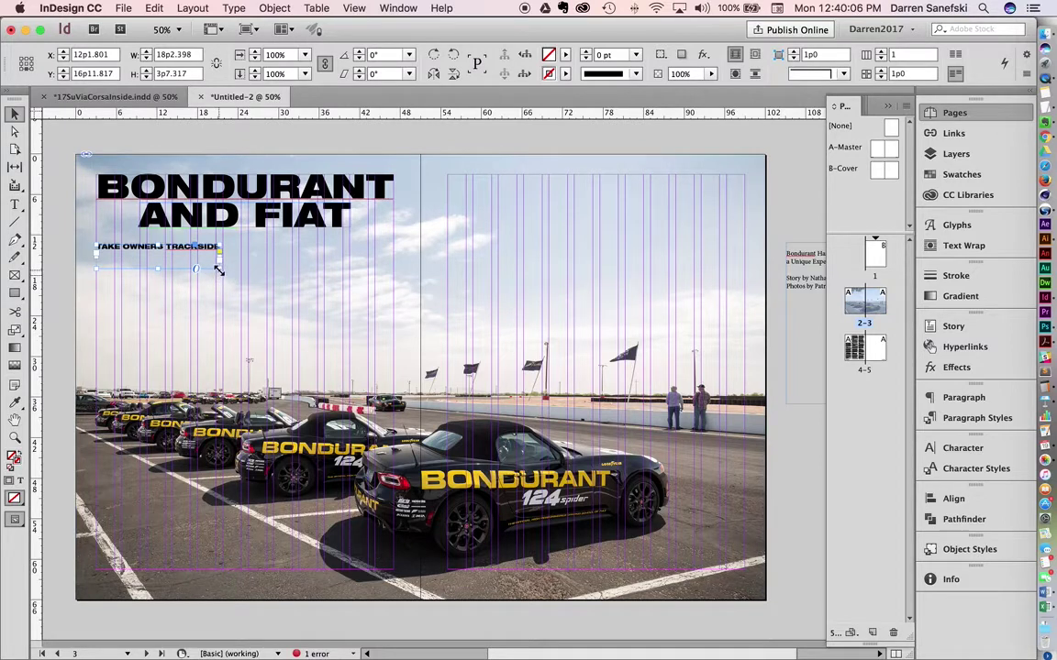
{"action": "left_click_drag", "start_coordinate": [219, 270], "coordinate": [408, 261]}
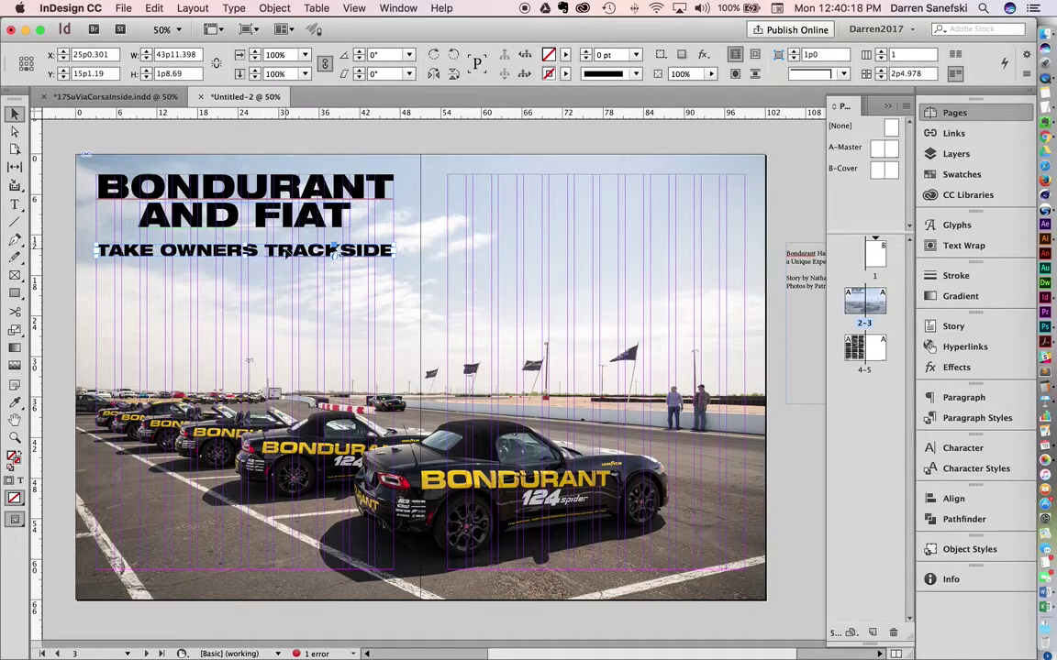
{"action": "left_click_drag", "start_coordinate": [275, 255], "coordinate": [275, 242]}
{"action": "left_click", "coordinate": [480, 147]}
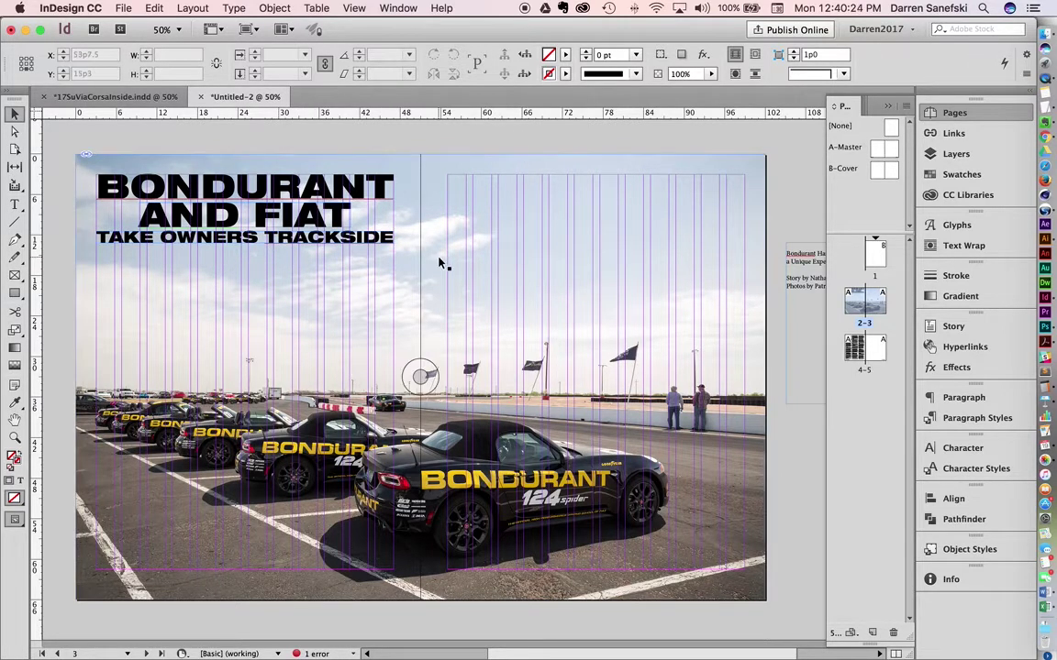
After previewing the spread, move the subhead and byline frame onto the right page and Bring to Front
{"action": "key", "text": "super+semicolon"}
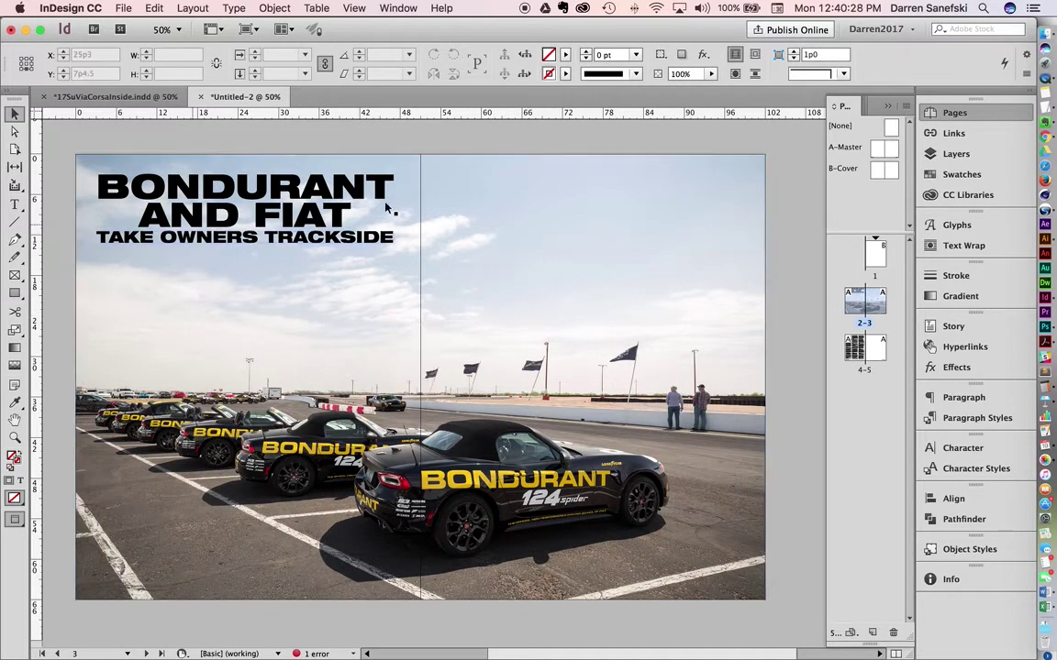
{"action": "key", "text": "w"}
{"action": "left_click_drag", "start_coordinate": [812, 275], "coordinate": [489, 282]}
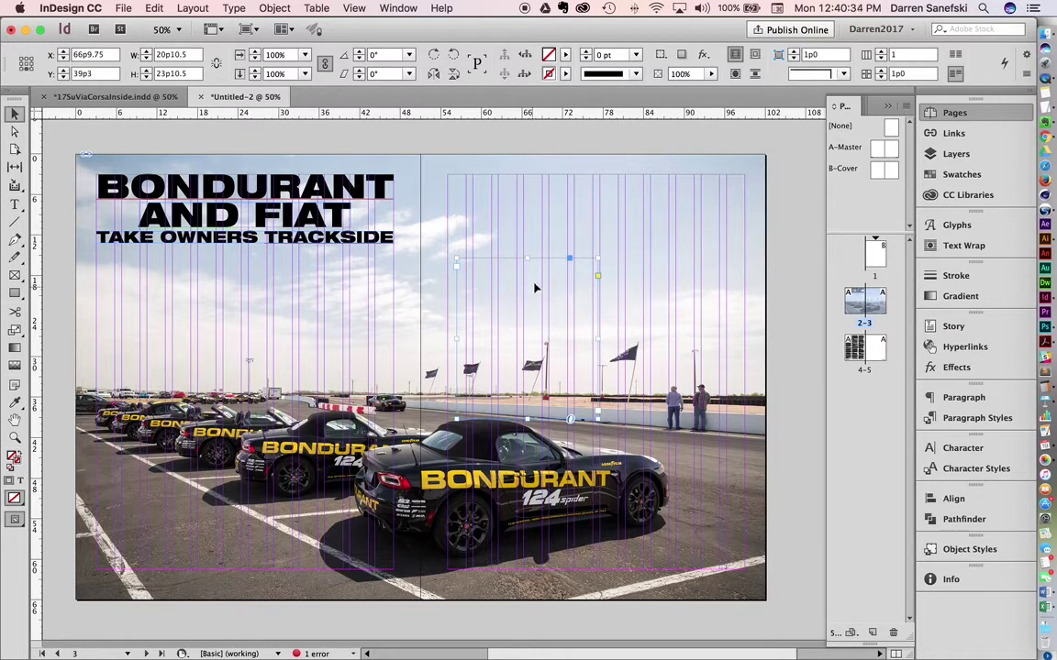
{"action": "left_click", "coordinate": [275, 9]}
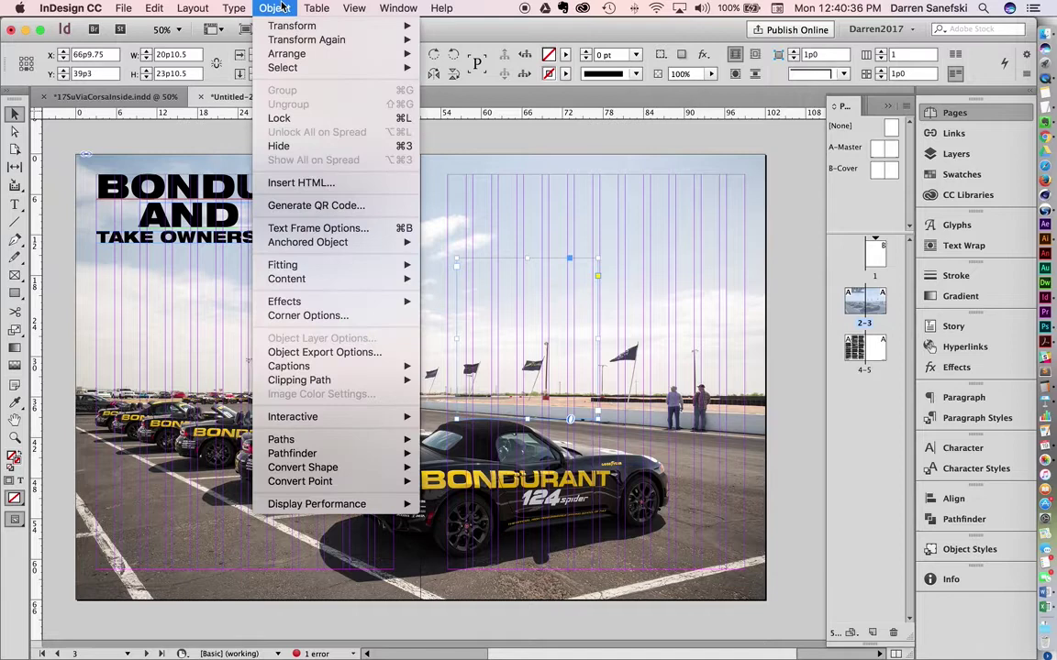
{"action": "mouse_move", "coordinate": [302, 53]}
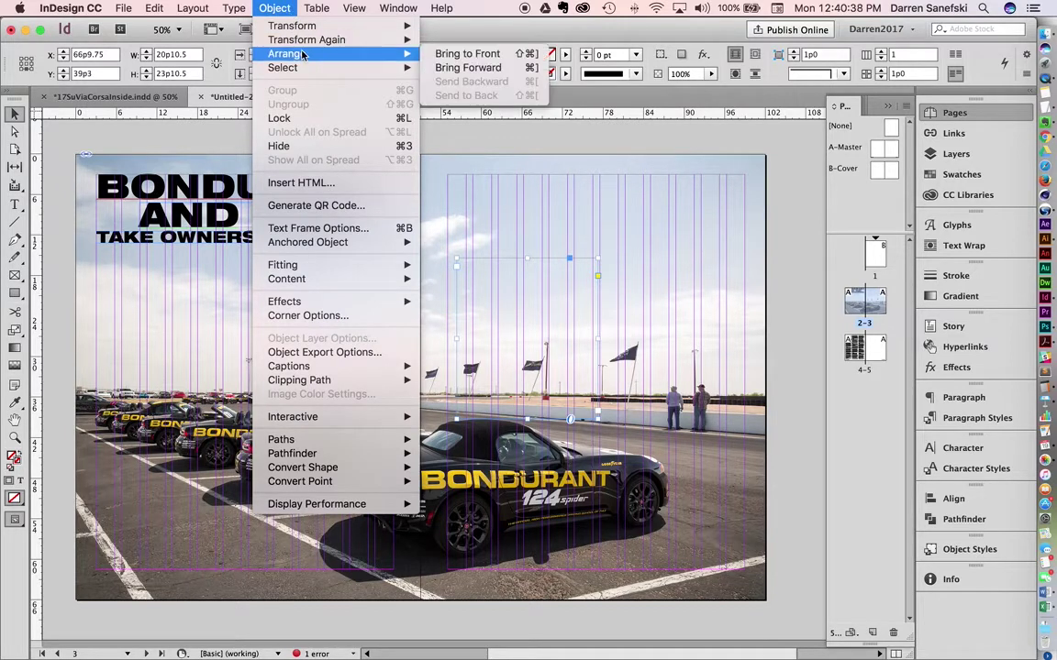
{"action": "left_click", "coordinate": [473, 57]}
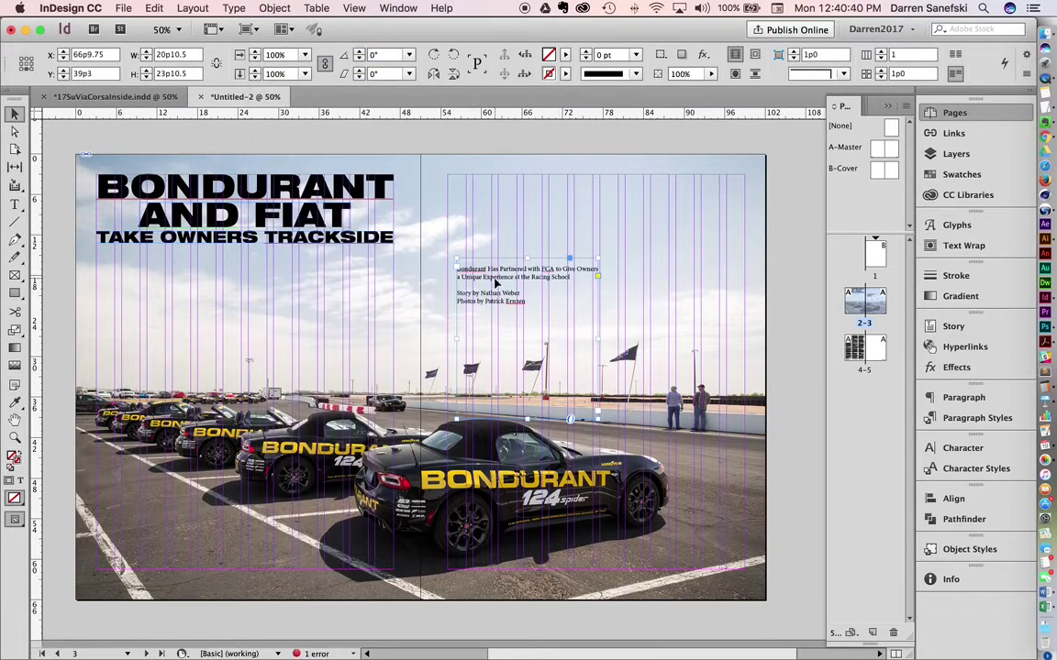
Cut the two-line deck text and paste it into a new frame under the left-page headline
{"action": "double_click", "coordinate": [550, 282]}
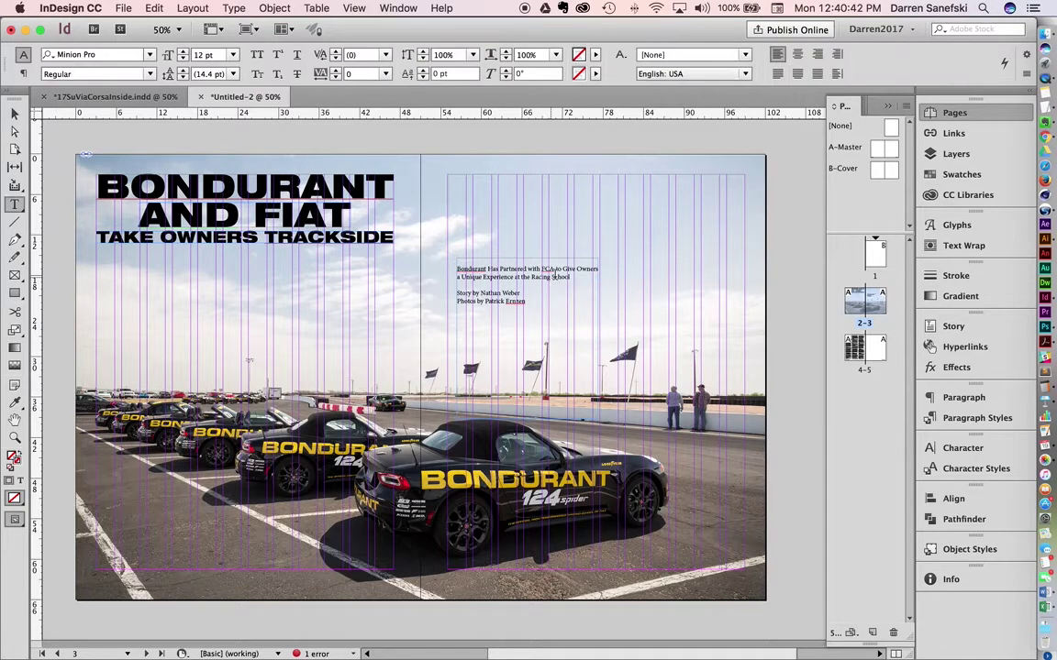
{"action": "left_click_drag", "start_coordinate": [570, 278], "coordinate": [450, 270]}
{"action": "key", "text": "super+x"}
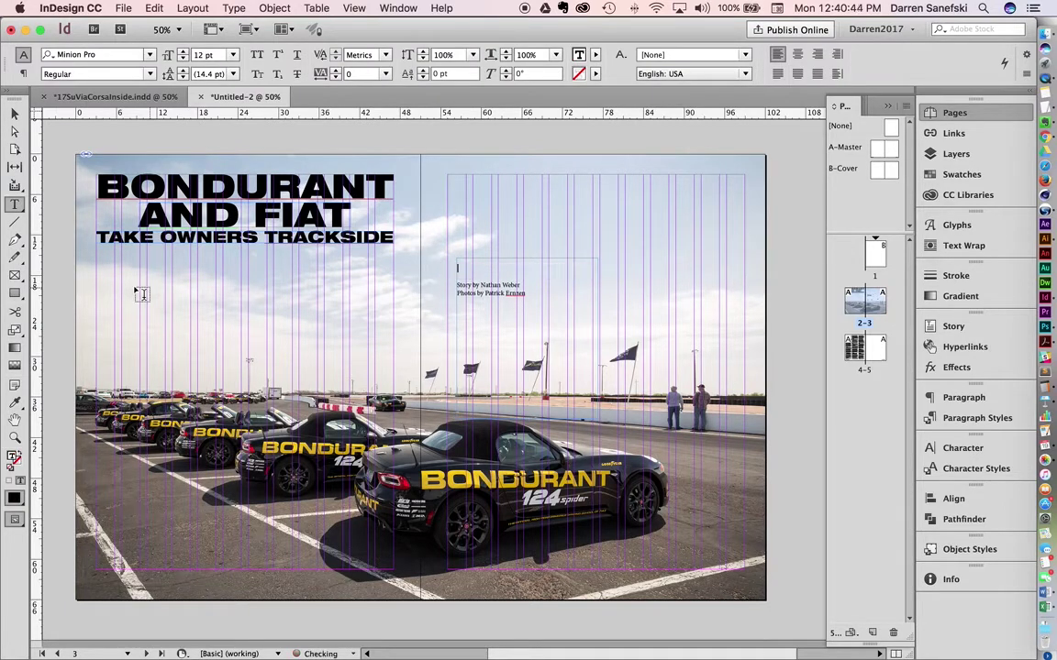
{"action": "left_click_drag", "start_coordinate": [96, 272], "coordinate": [390, 309]}
{"action": "key", "text": "super+v"}
{"action": "key", "text": "super+a"}
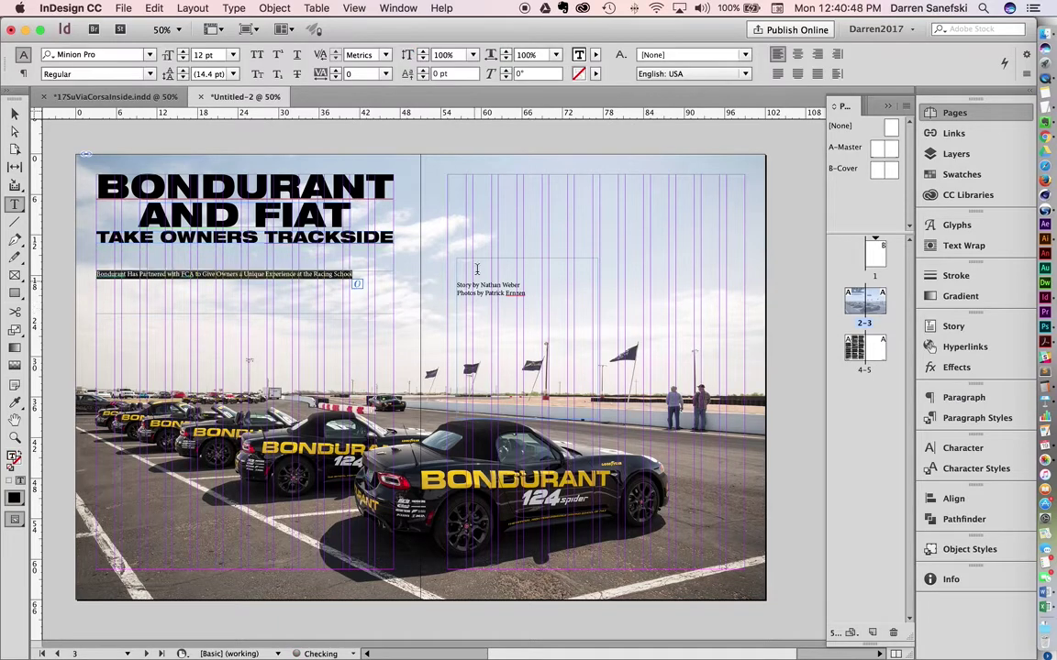
Set the deck in Helvetica Neue LT Std 77 Bold Condensed, 14 pt, tracking 10
{"action": "left_click", "coordinate": [149, 55]}
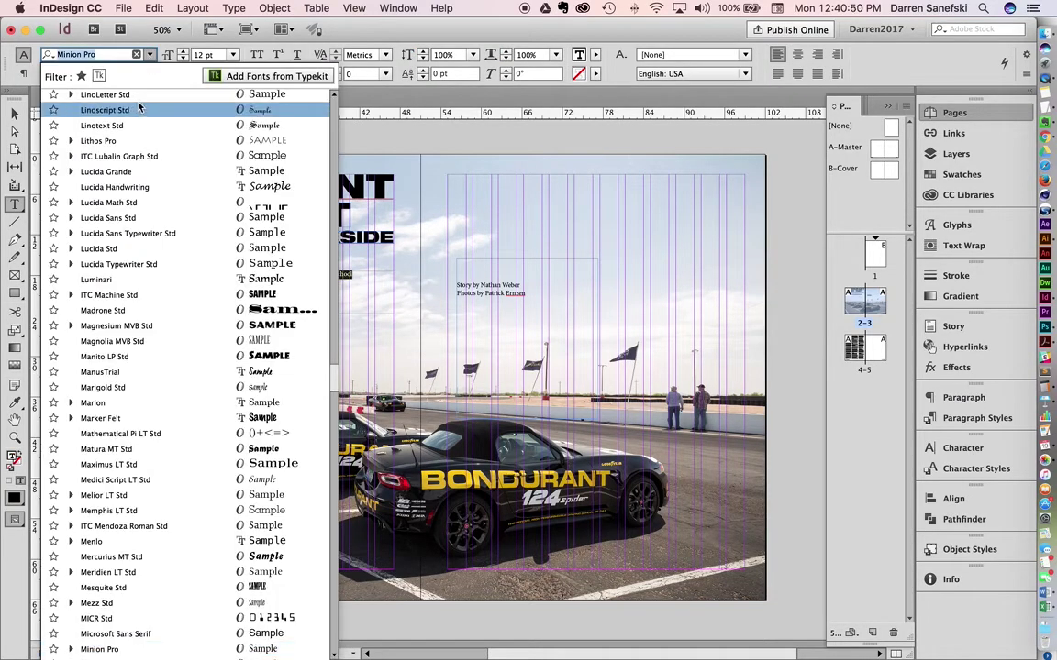
{"action": "scroll", "coordinate": [138, 115], "scroll_direction": "up", "scroll_amount": 20}
{"action": "type", "text": "Helvetica"}
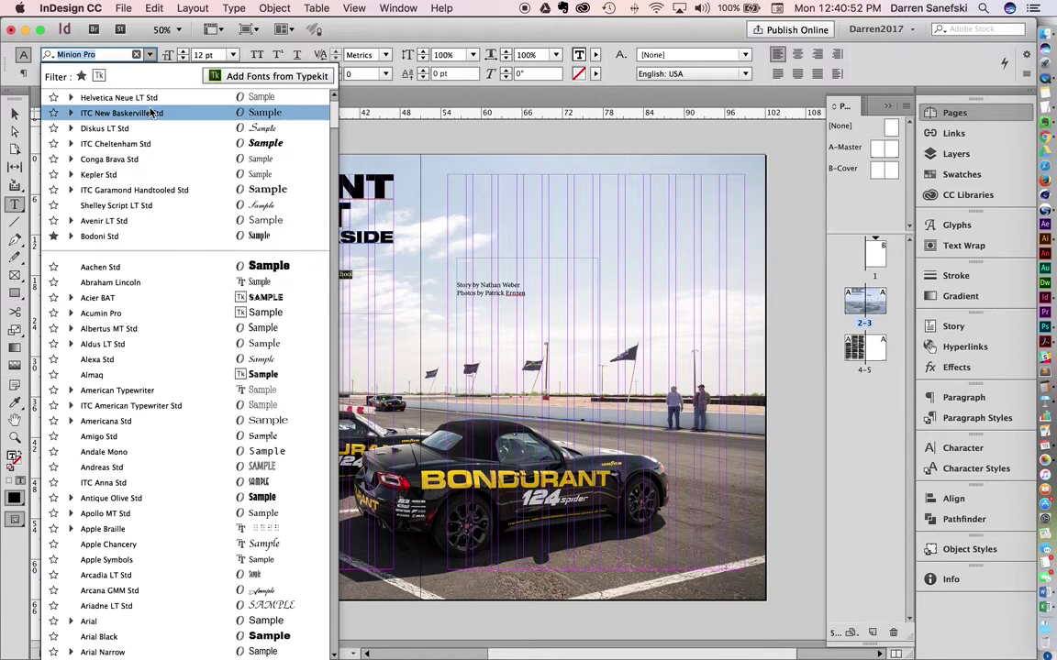
{"action": "left_click", "coordinate": [133, 94]}
{"action": "left_click", "coordinate": [152, 73]}
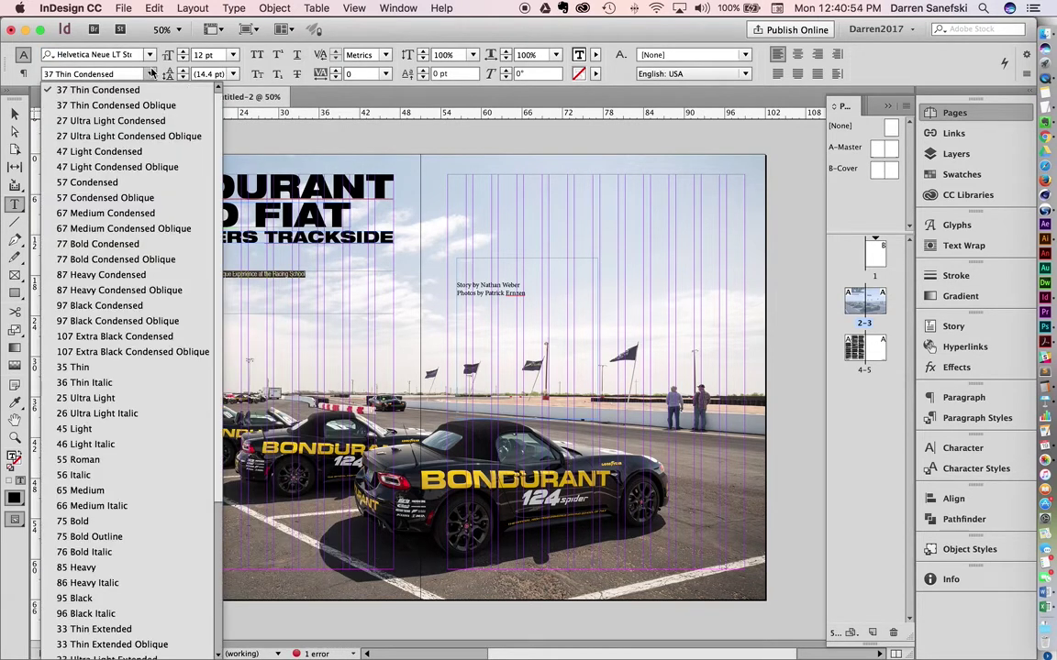
{"action": "left_click", "coordinate": [144, 244]}
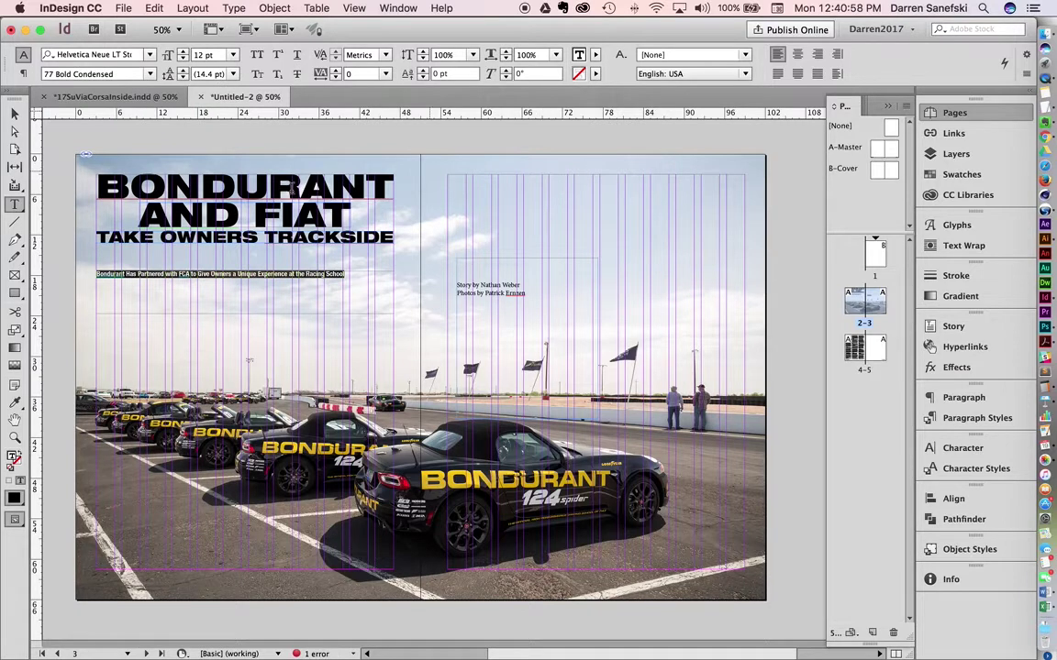
{"action": "left_click", "coordinate": [233, 55]}
{"action": "left_click", "coordinate": [218, 182]}
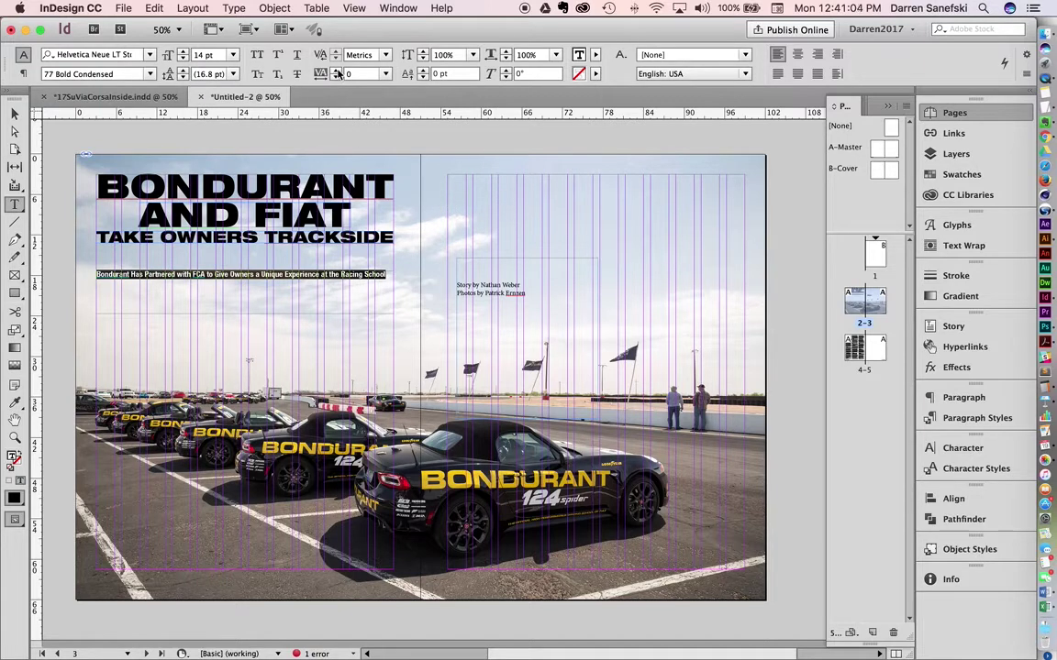
{"action": "left_click", "coordinate": [336, 71]}
Fit the deck frame to its content and preview the spread without guides
{"action": "left_click", "coordinate": [14, 113]}
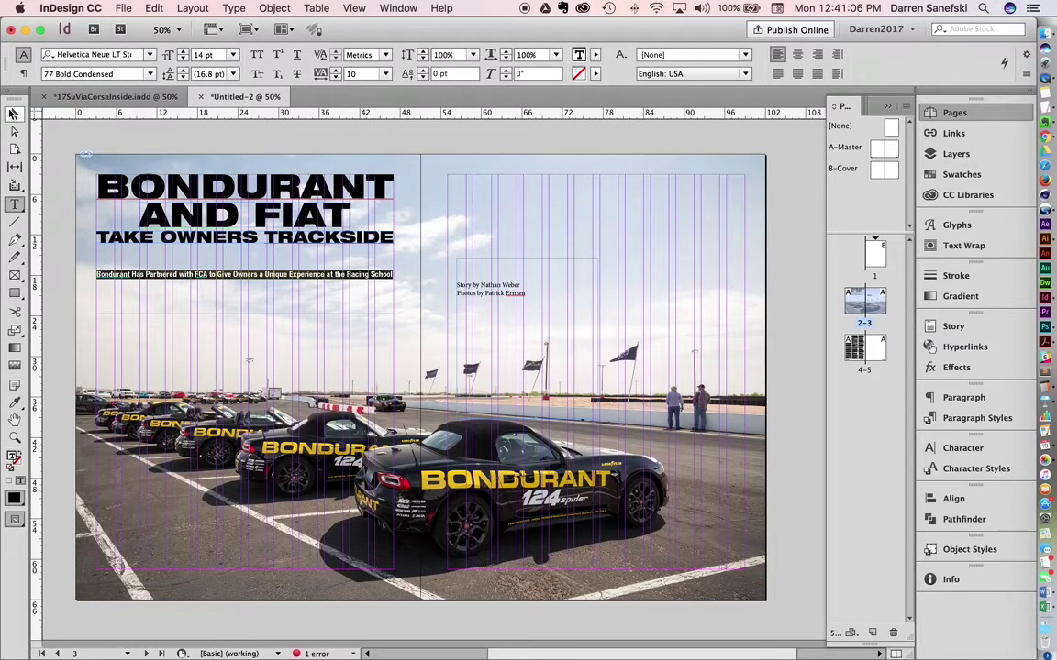
{"action": "key", "text": "super+alt+c"}
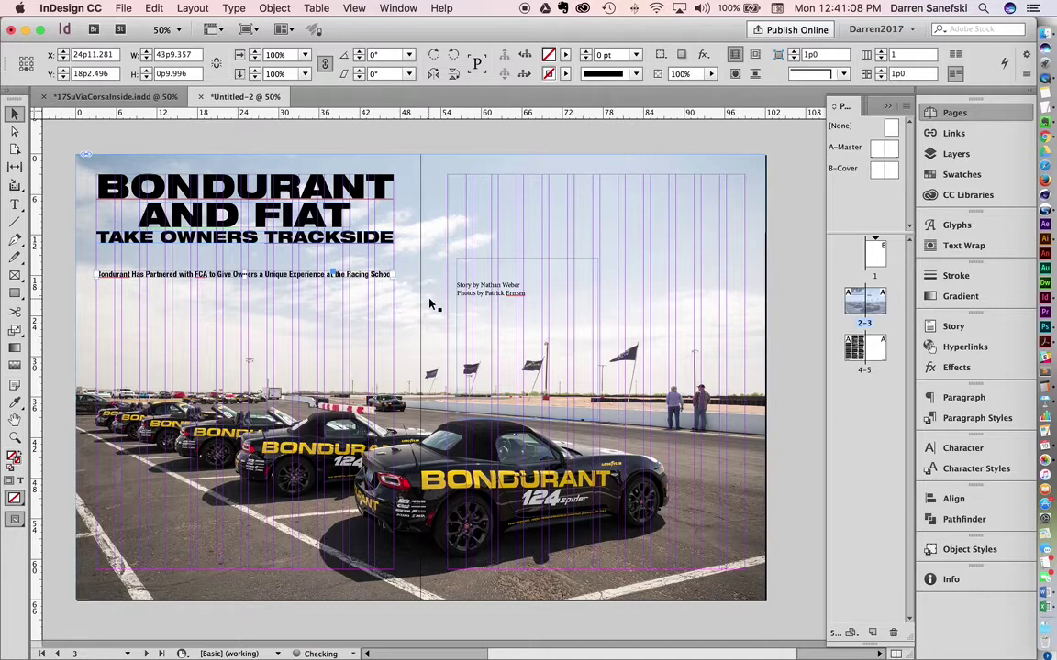
{"action": "key", "text": "e"}
{"action": "key", "text": "w"}
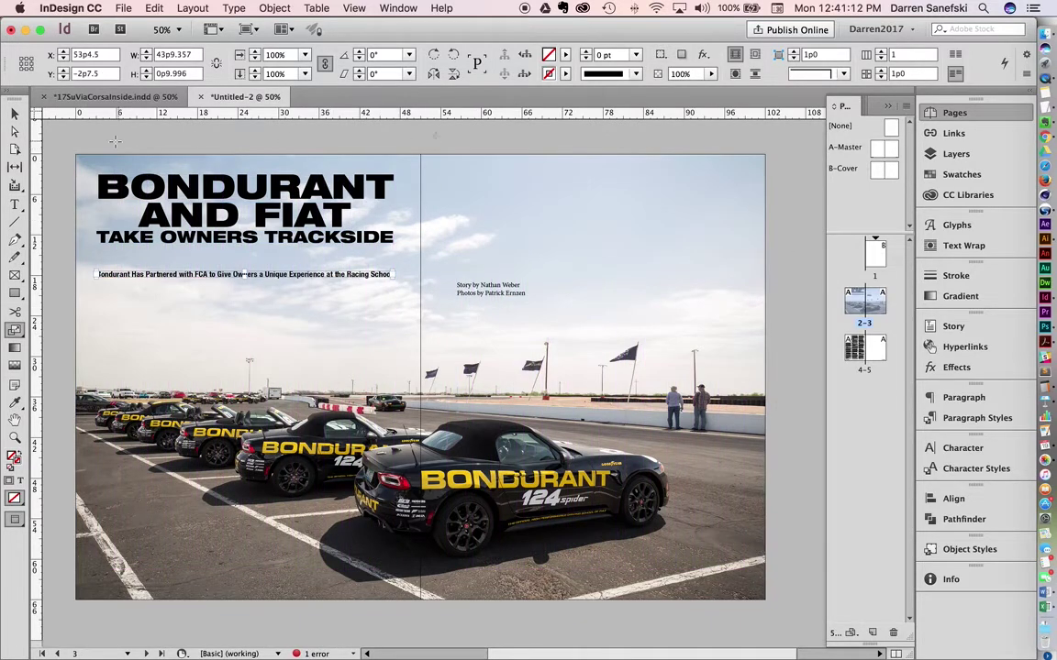
{"action": "left_click", "coordinate": [15, 113]}
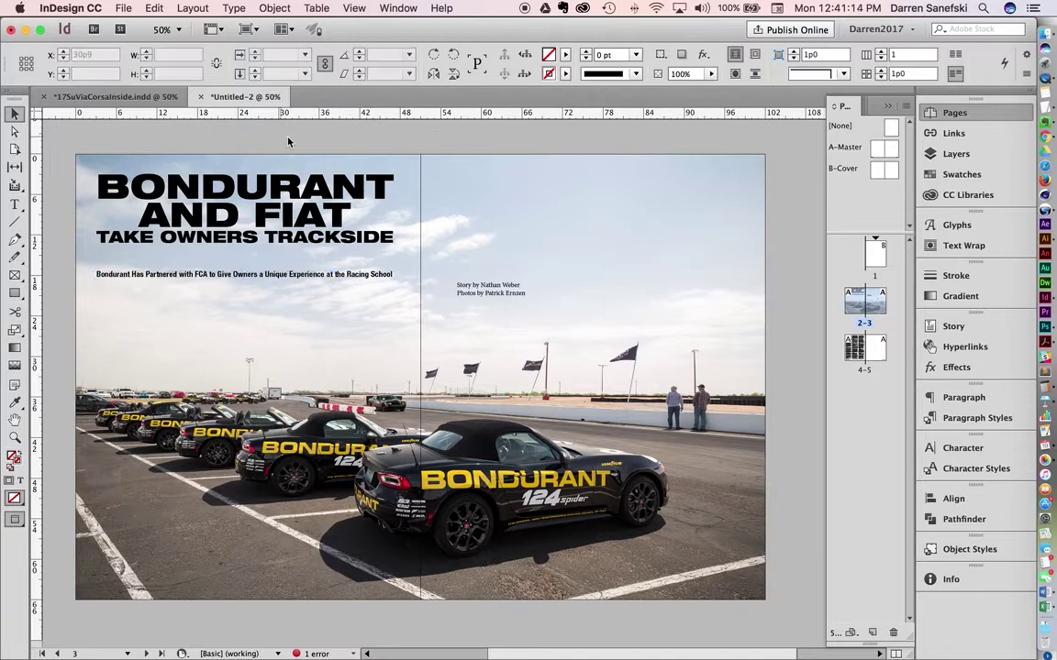
Show guides again and place the text cursor inside the right-page byline frame
{"action": "key", "text": "w"}
{"action": "key", "text": "w"}
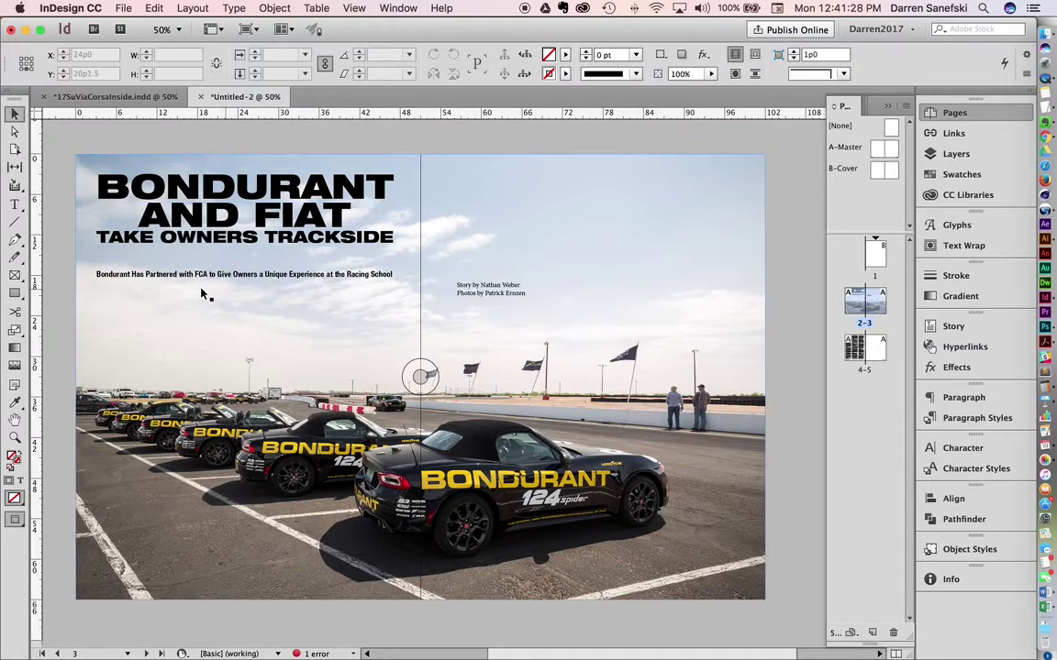
{"action": "left_click", "coordinate": [485, 294]}
{"action": "double_click", "coordinate": [484, 295]}
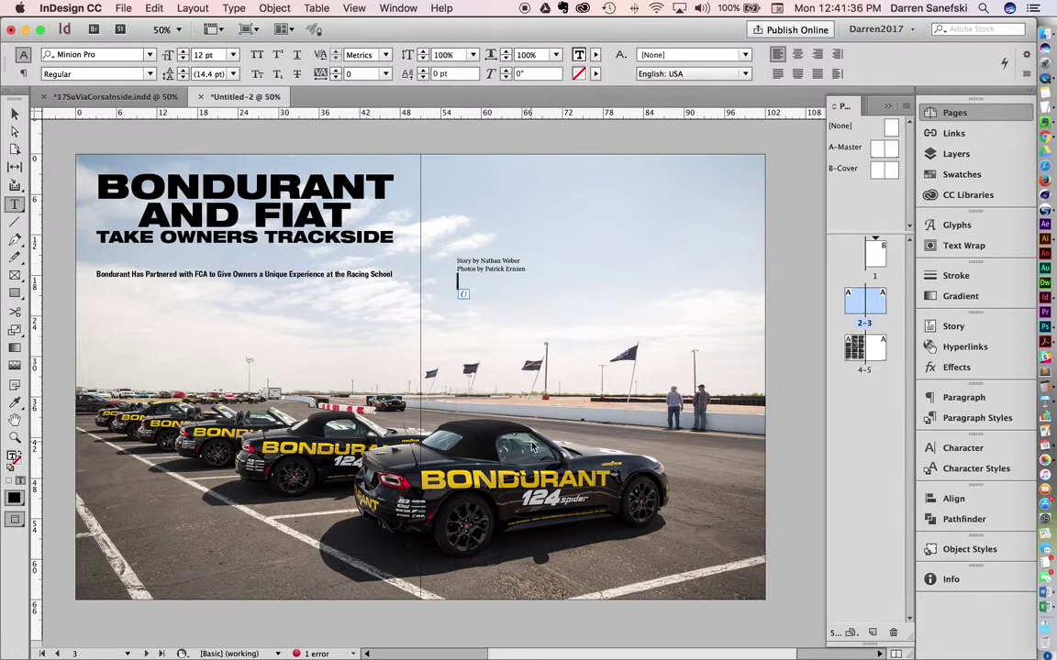
{"action": "key", "text": "Return"}
{"action": "key", "text": "BackSpace"}
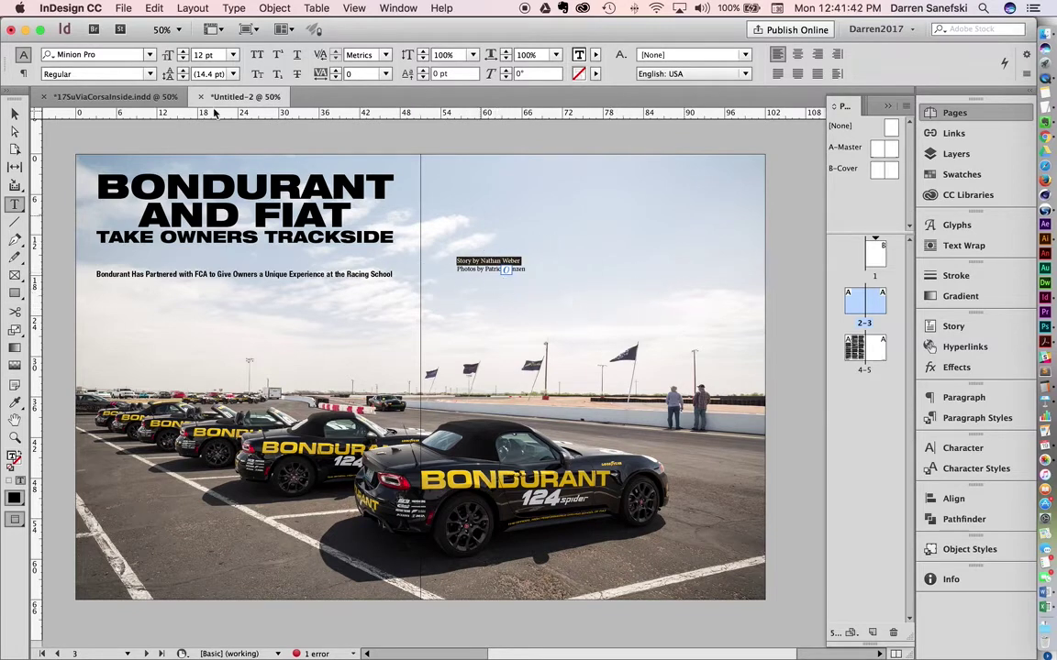
Set the story line in Helvetica Neue LT Std 95 Black, centred
{"action": "left_click", "coordinate": [151, 56]}
{"action": "scroll", "coordinate": [150, 165], "scroll_direction": "up", "scroll_amount": 10}
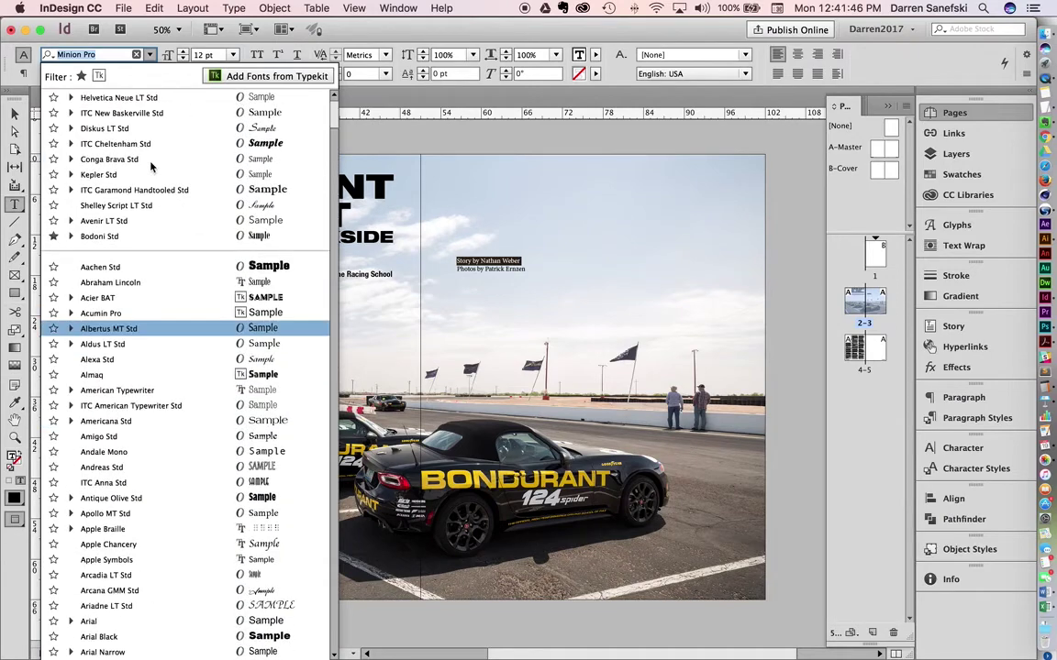
{"action": "left_click", "coordinate": [156, 98]}
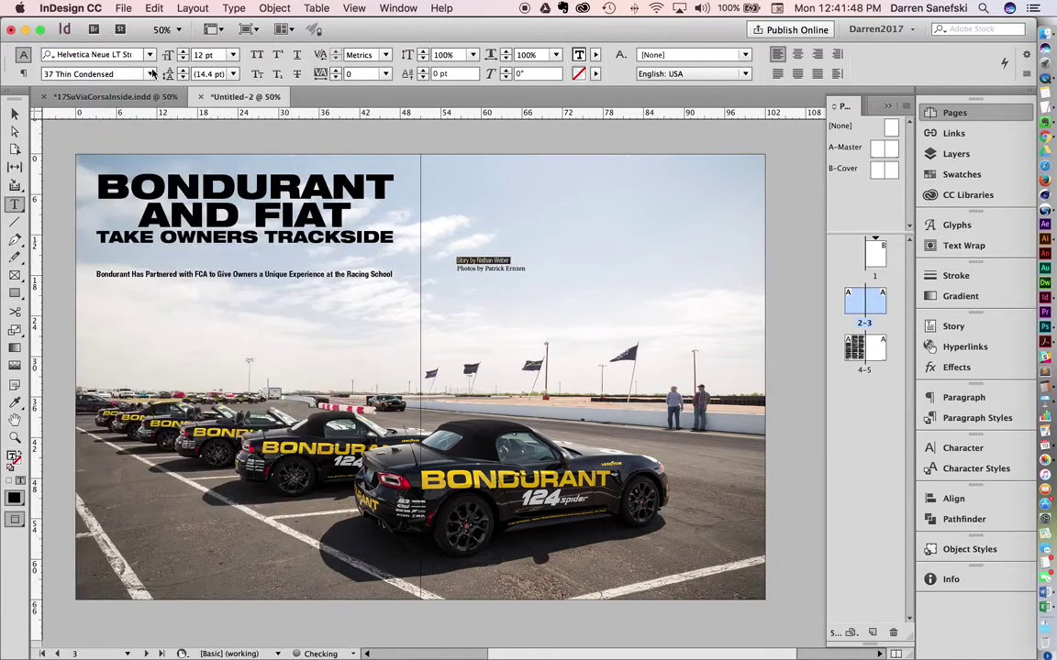
{"action": "left_click", "coordinate": [151, 73]}
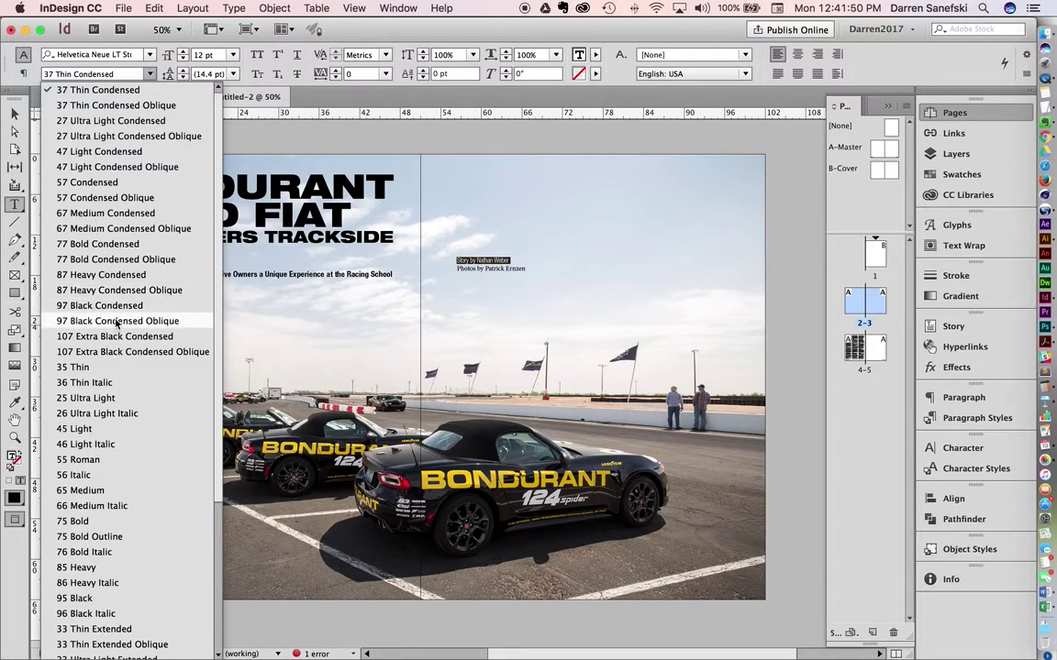
{"action": "scroll", "coordinate": [160, 467], "scroll_direction": "down", "scroll_amount": 5}
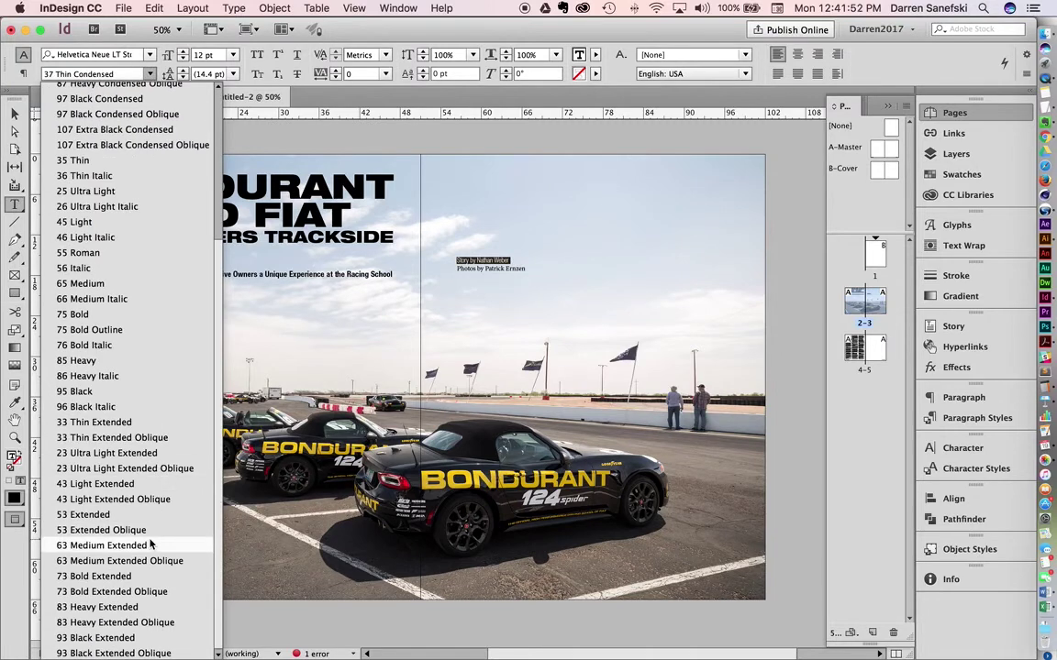
{"action": "left_click", "coordinate": [137, 391]}
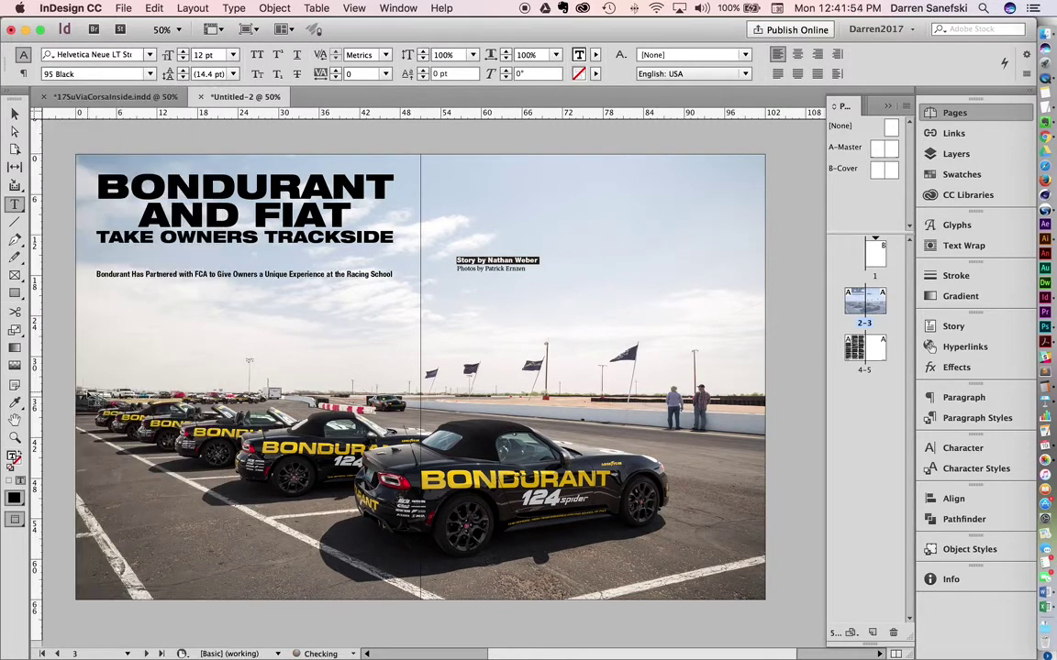
{"action": "left_click", "coordinate": [799, 55]}
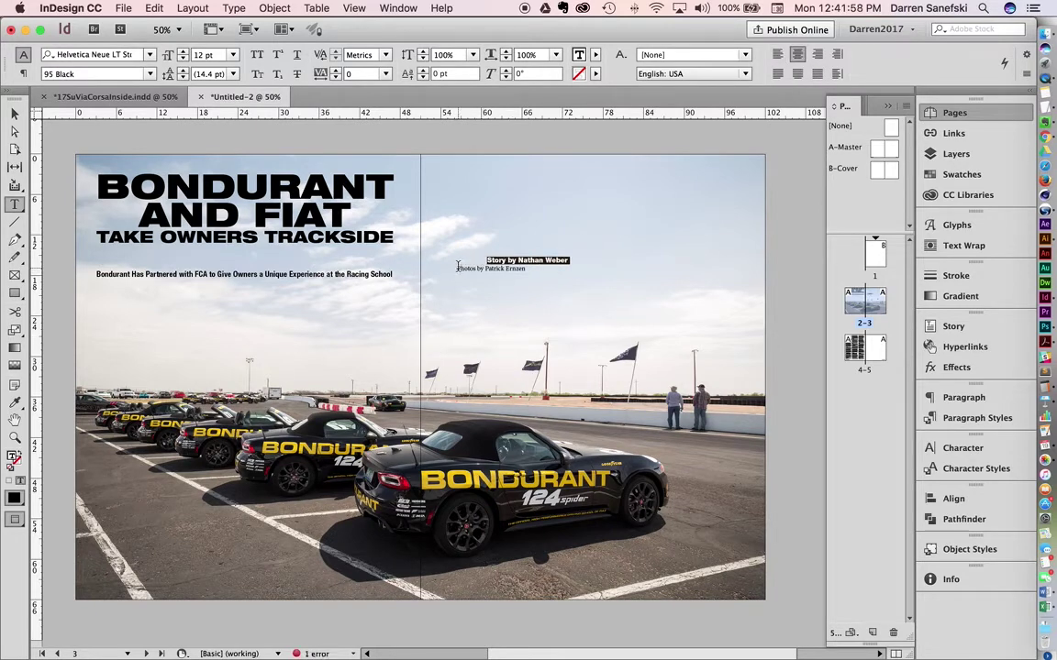
Set the photo credit line in Helvetica Neue LT Std, all caps, 10 pt
{"action": "left_click_drag", "start_coordinate": [458, 269], "coordinate": [570, 348]}
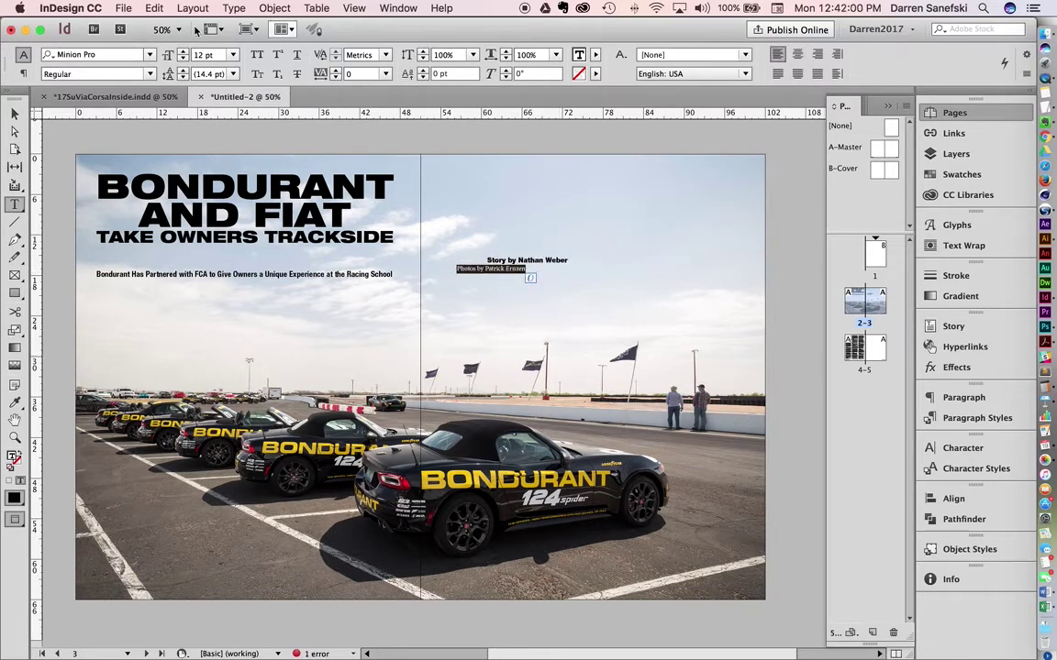
{"action": "left_click", "coordinate": [150, 54]}
{"action": "scroll", "coordinate": [139, 134], "scroll_direction": "up", "scroll_amount": 15}
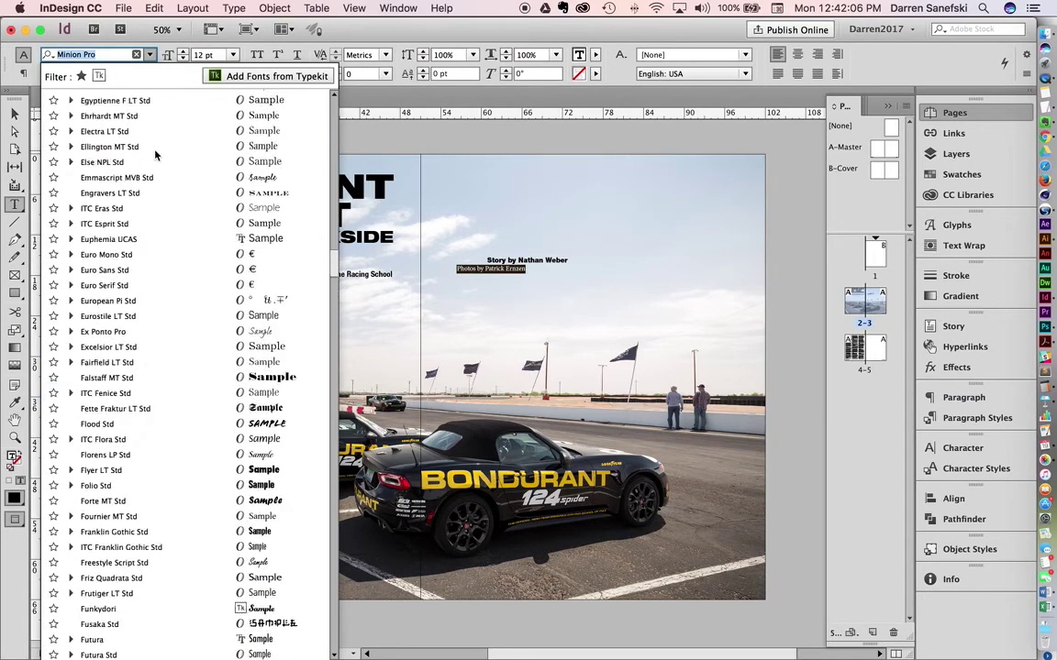
{"action": "left_click", "coordinate": [138, 97]}
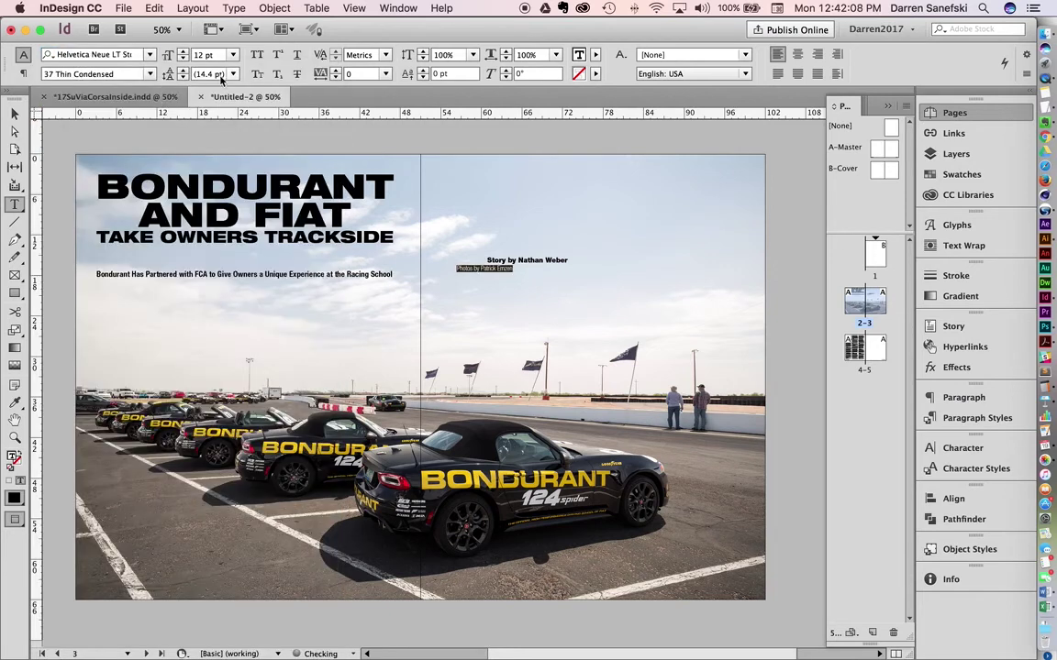
{"action": "key", "text": "super+shift+k"}
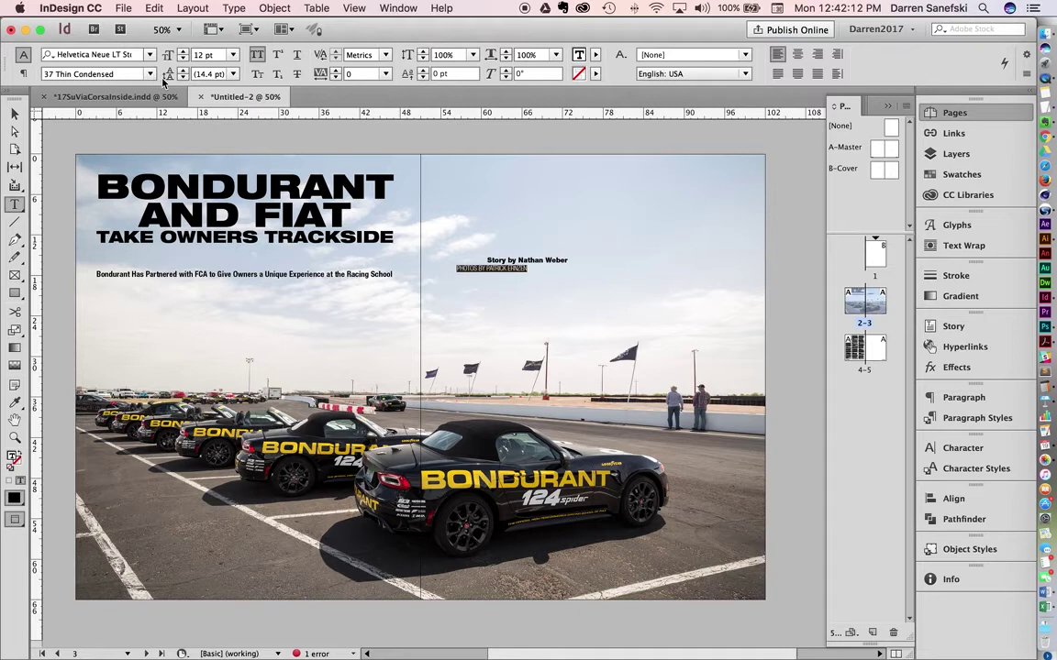
{"action": "left_click", "coordinate": [233, 55]}
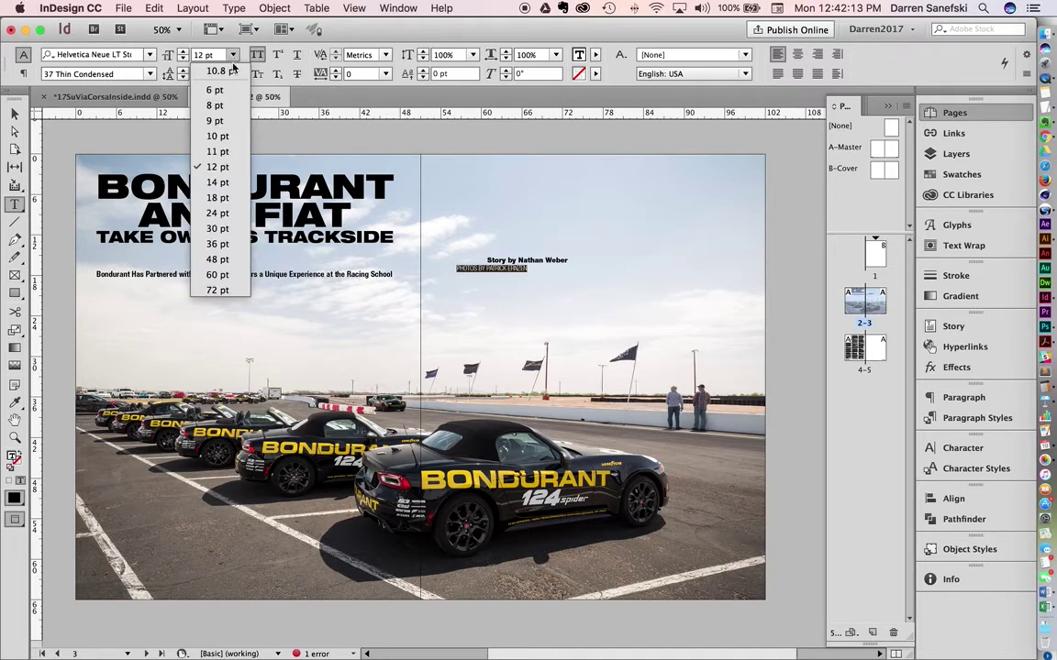
{"action": "left_click", "coordinate": [211, 135]}
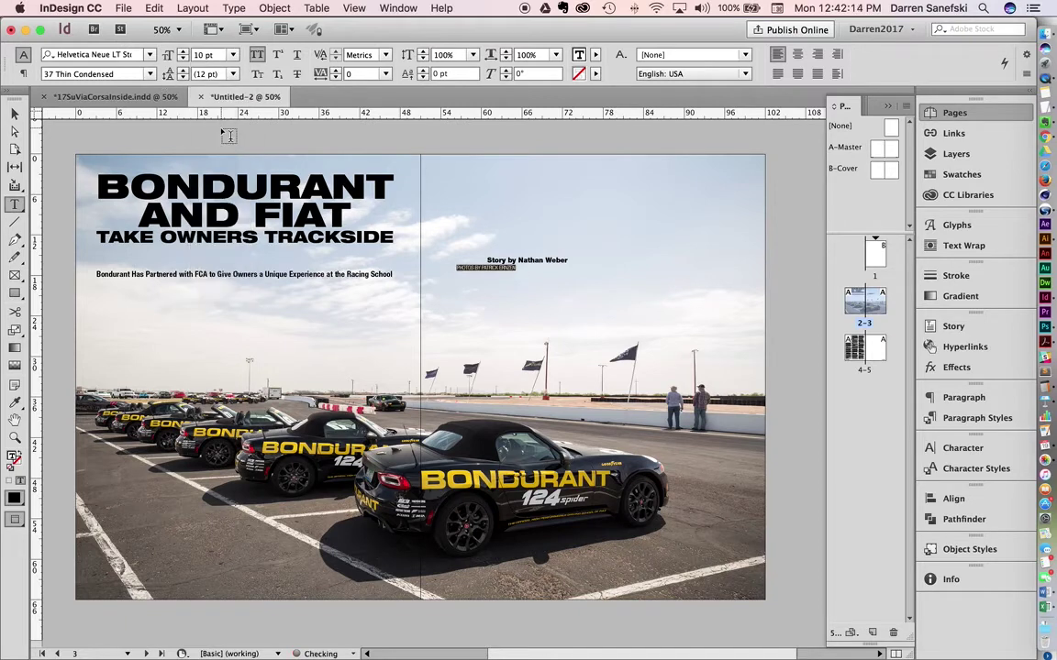
Centre the photo credit and widen its tracking to 200
{"action": "left_click", "coordinate": [797, 54]}
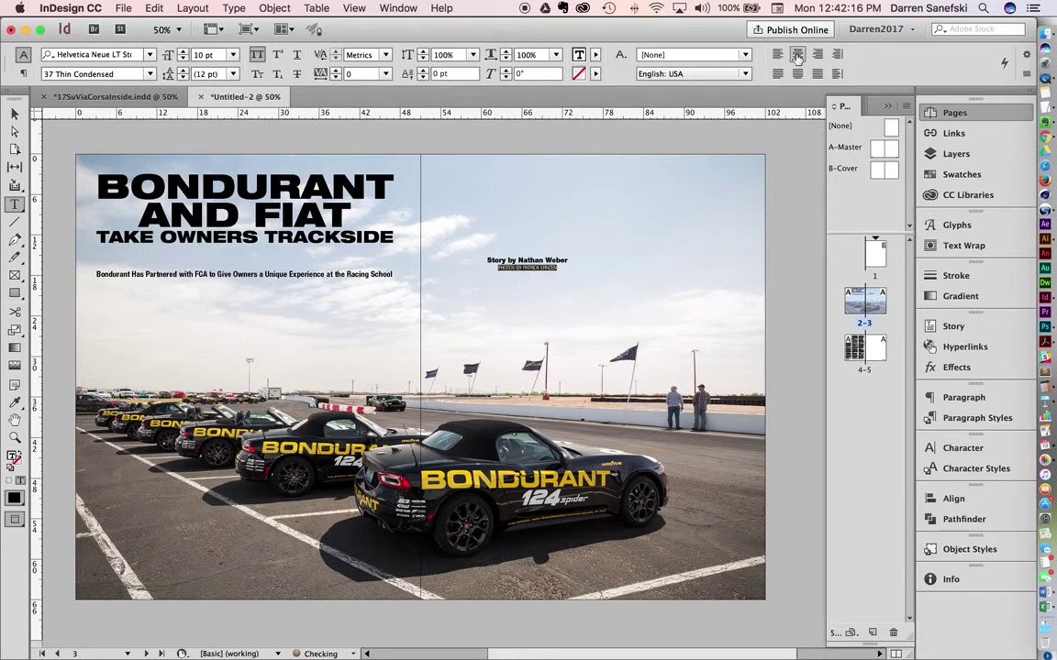
{"action": "left_click", "coordinate": [336, 70]}
{"action": "left_click", "coordinate": [336, 69]}
{"action": "left_click", "coordinate": [336, 70]}
{"action": "left_click", "coordinate": [335, 70]}
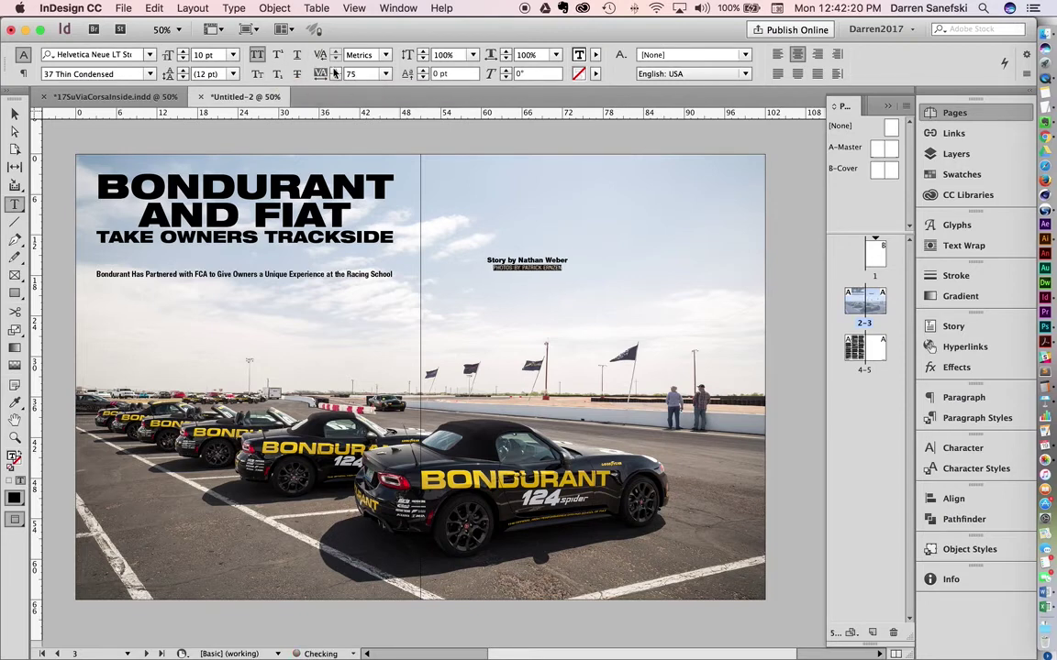
{"action": "left_click", "coordinate": [336, 70]}
{"action": "left_click", "coordinate": [336, 69]}
{"action": "left_click", "coordinate": [336, 70]}
{"action": "left_click", "coordinate": [336, 70]}
{"action": "left_click", "coordinate": [14, 114]}
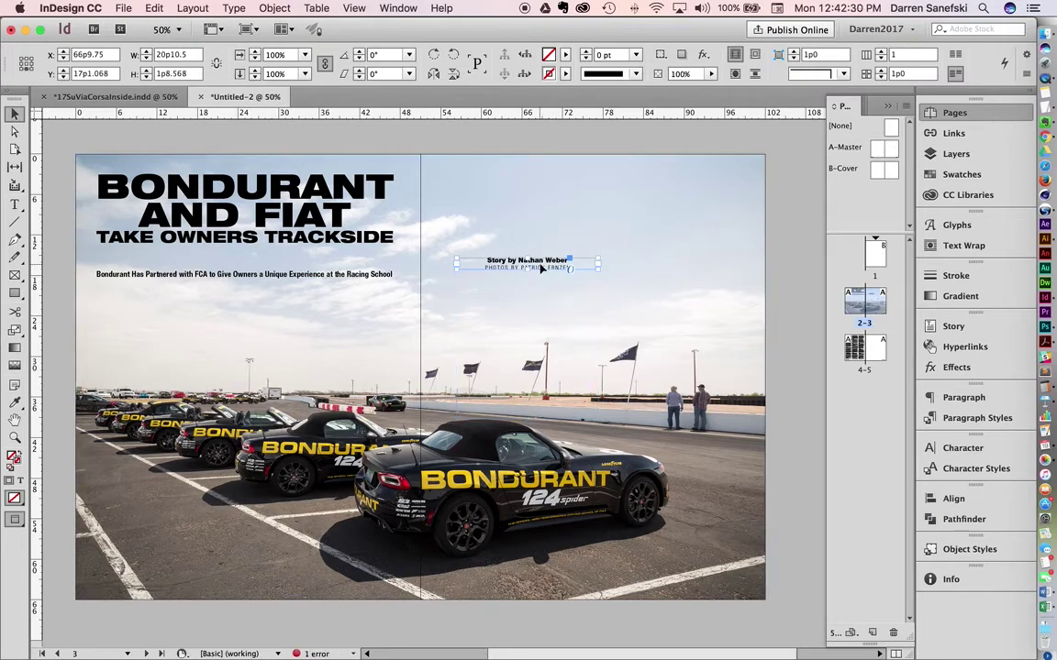
Move the byline frame onto the left page below the deck, with guides shown
{"action": "left_click_drag", "start_coordinate": [541, 263], "coordinate": [255, 316]}
{"action": "left_click", "coordinate": [786, 278]}
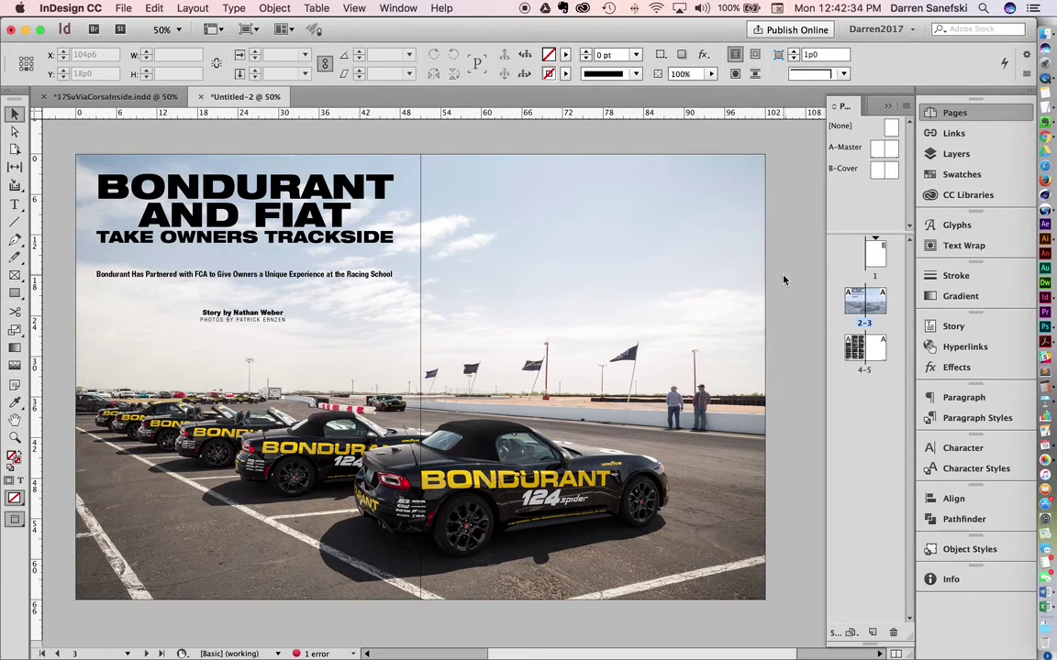
{"action": "key", "text": "w"}
{"action": "mouse_move", "coordinate": [267, 323]}
{"action": "left_mouse_down"}
{"action": "mouse_move", "coordinate": [262, 335]}
{"action": "mouse_move", "coordinate": [264, 296]}
{"action": "mouse_move", "coordinate": [263, 328]}
{"action": "left_mouse_up"}
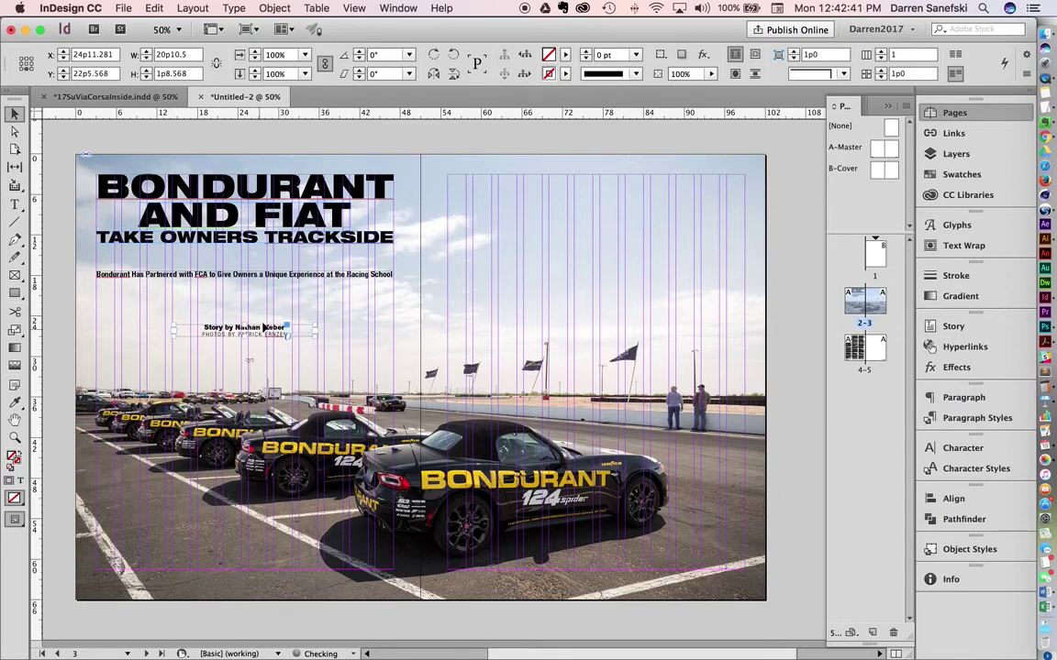
Nudge the deck and byline frames slightly higher, then hide the guides
{"action": "left_click", "coordinate": [321, 276]}
{"action": "left_click_drag", "start_coordinate": [321, 279], "coordinate": [322, 272]}
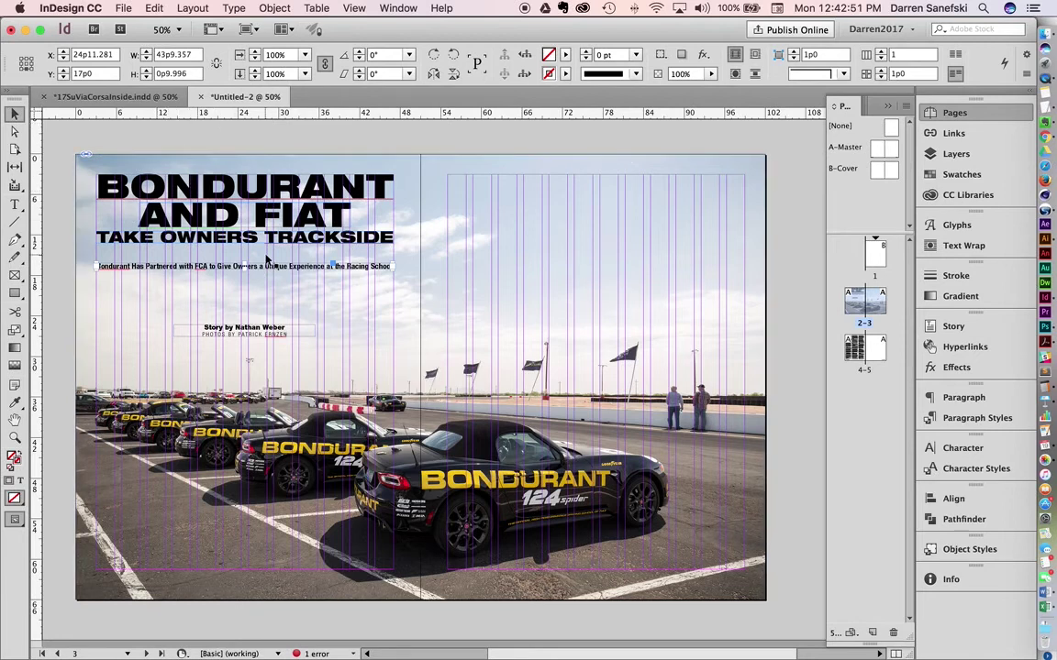
{"action": "left_click", "coordinate": [266, 335]}
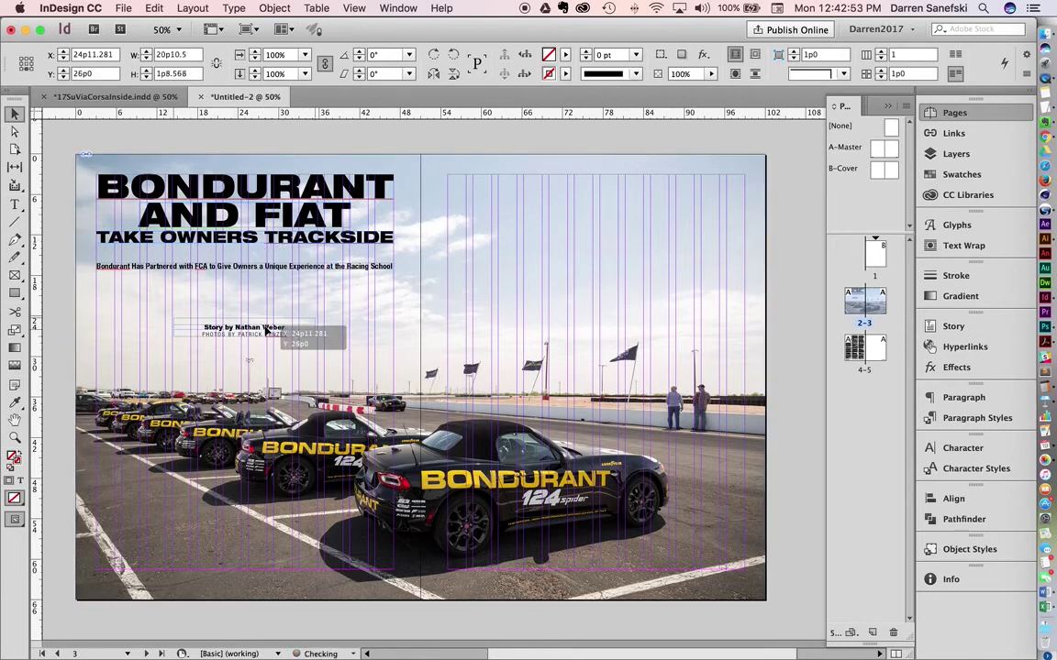
{"action": "left_click_drag", "start_coordinate": [266, 335], "coordinate": [266, 328]}
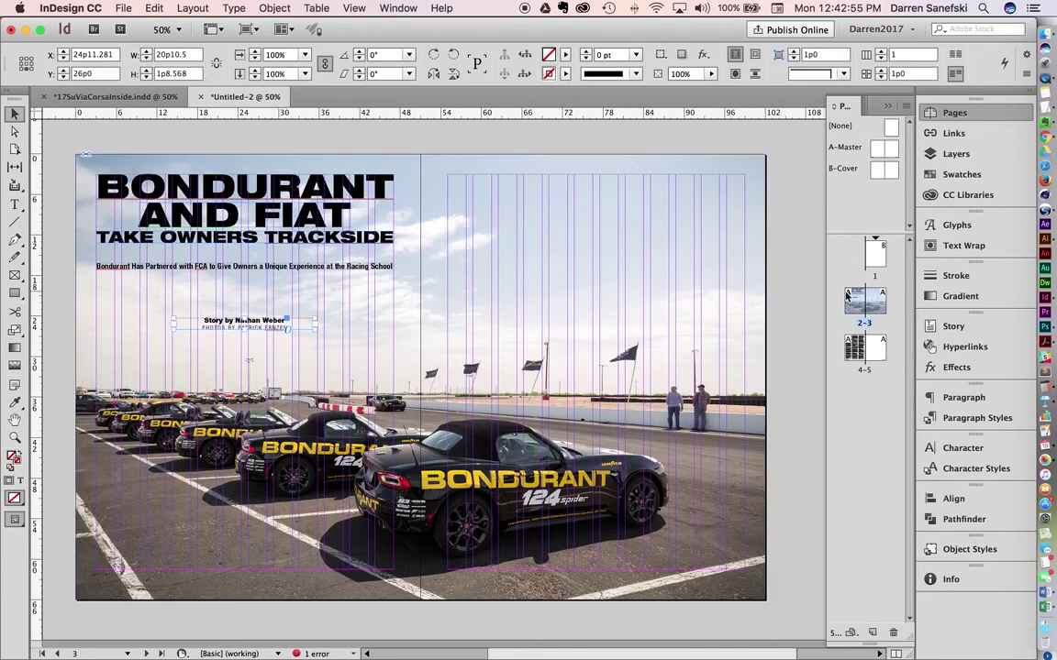
{"action": "left_click", "coordinate": [788, 272]}
{"action": "key", "text": "super+semicolon"}
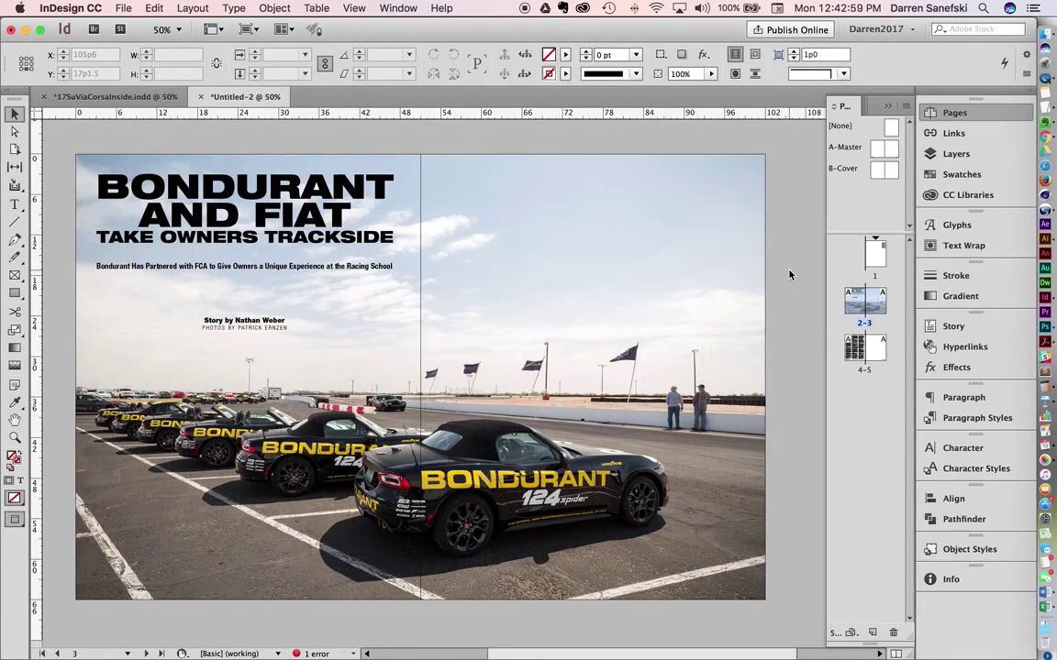
Compare Untitled-2 with the finished 17SuViaCorsaInside.indd layout, ending on 17SuViaCorsaInside.indd
{"action": "left_click", "coordinate": [101, 97]}
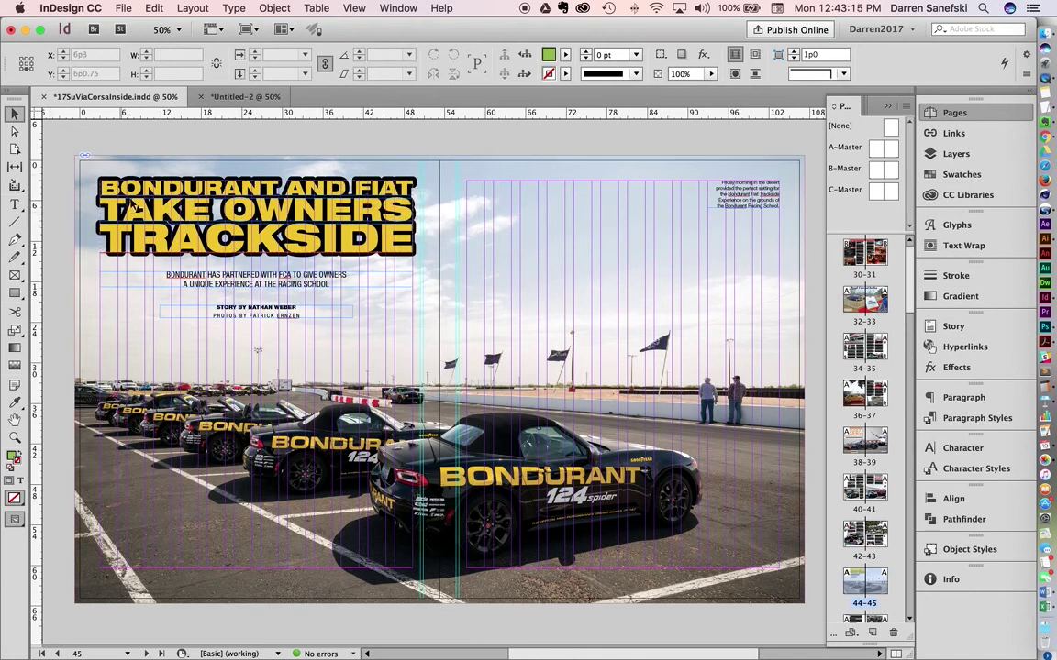
{"action": "left_click", "coordinate": [241, 96]}
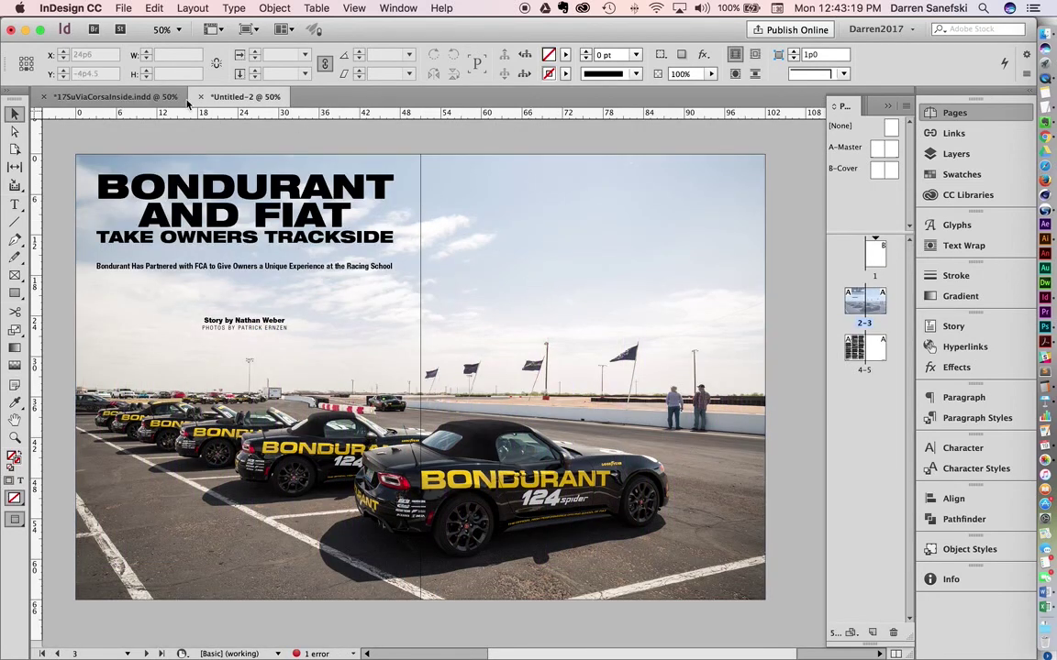
{"action": "left_click", "coordinate": [115, 97]}
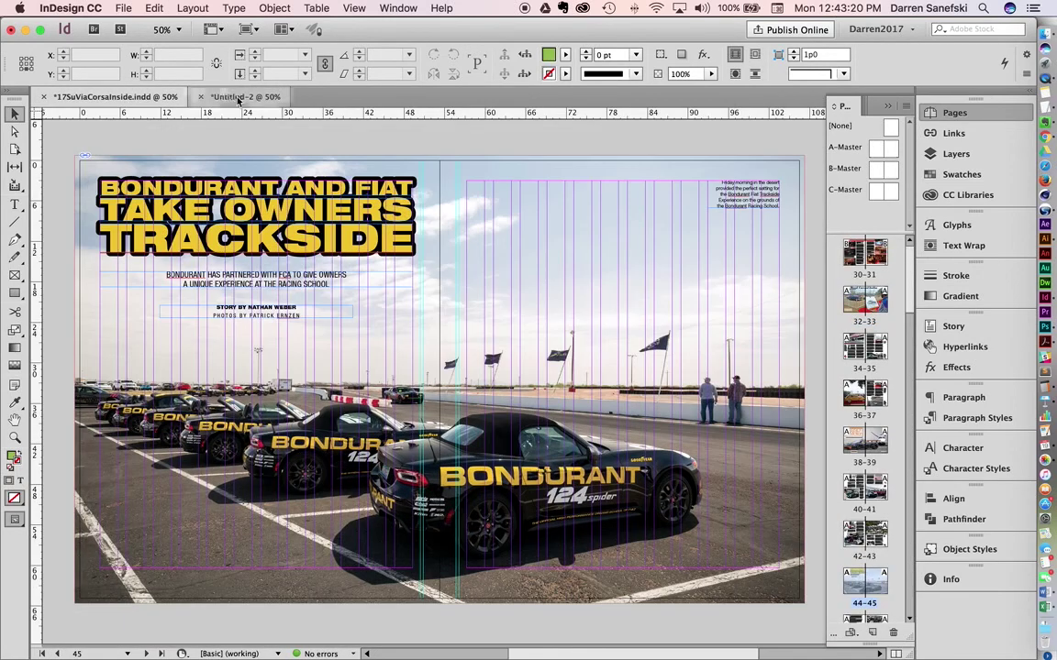
{"action": "left_click", "coordinate": [238, 97]}
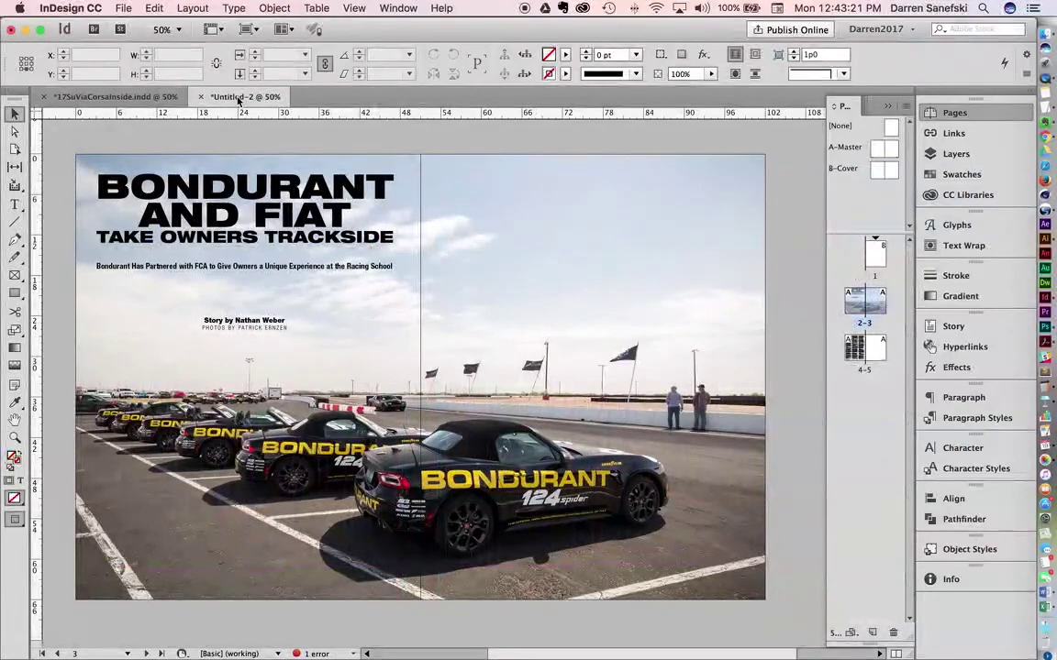
{"action": "left_click", "coordinate": [115, 96]}
{"action": "scroll", "coordinate": [608, 283], "scroll_direction": "down", "scroll_amount": 1}
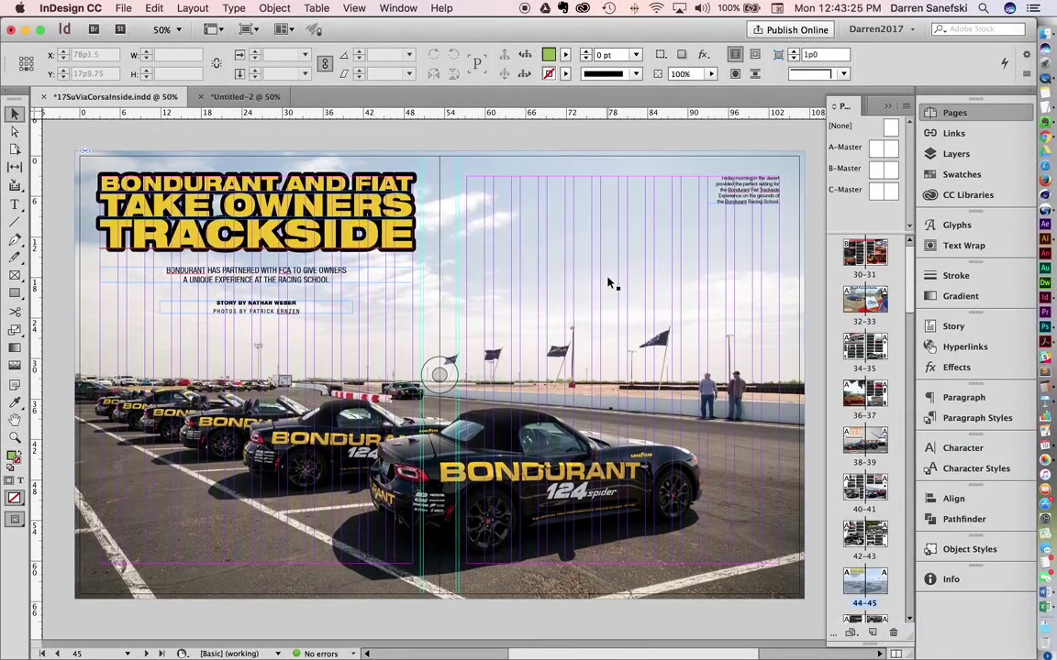